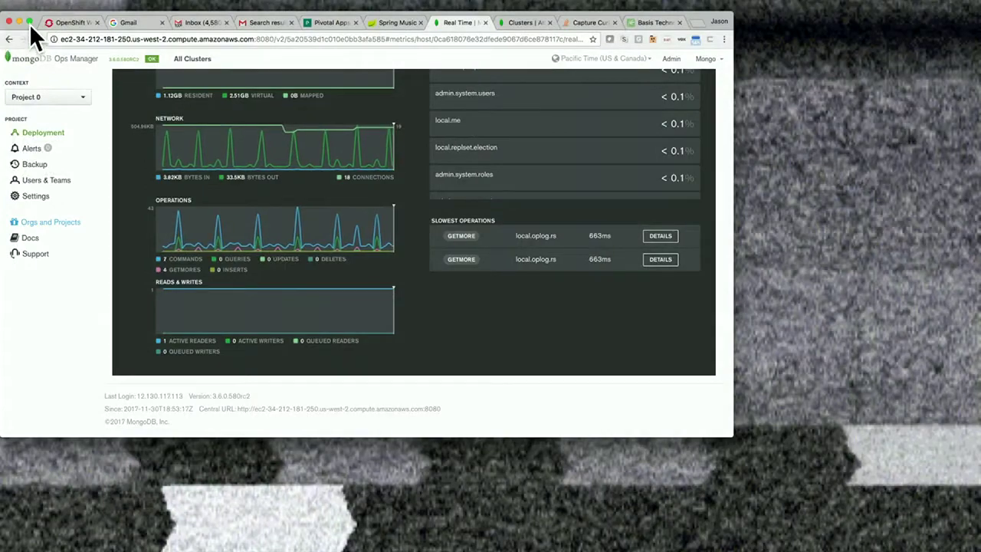
Maximize the browser window and copy the Pivotal Apps Manager page address into a new tab's address field
click(28, 22)
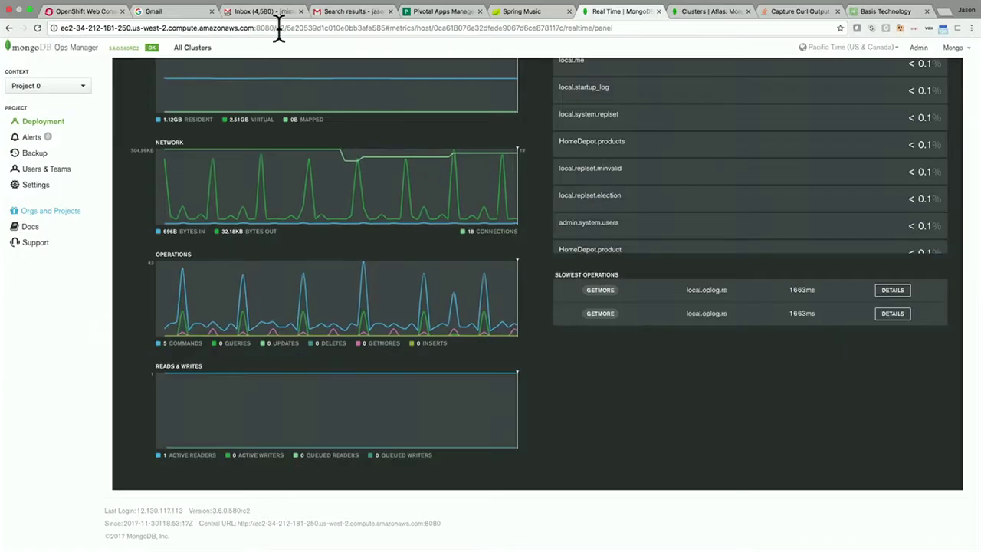
click(445, 14)
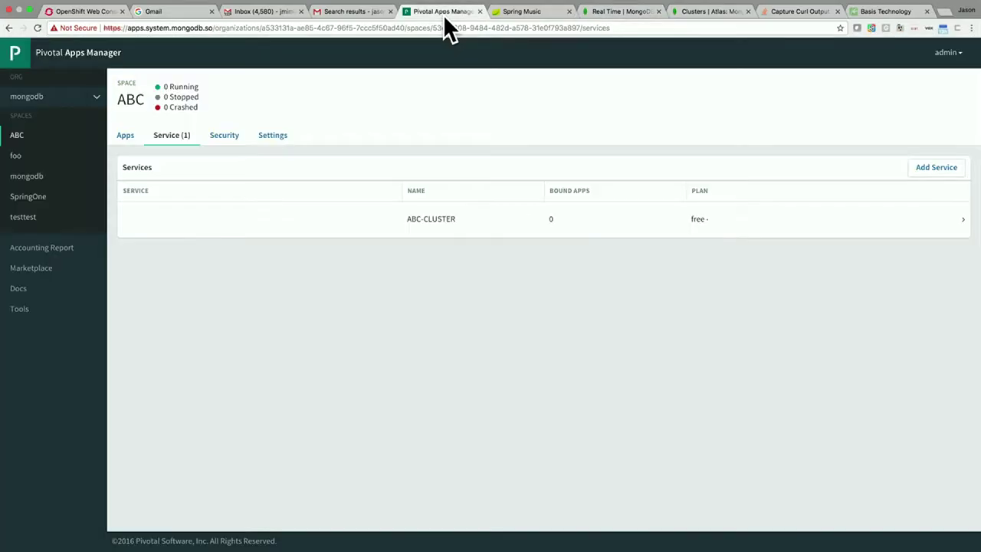
click(211, 28)
key(super+c)
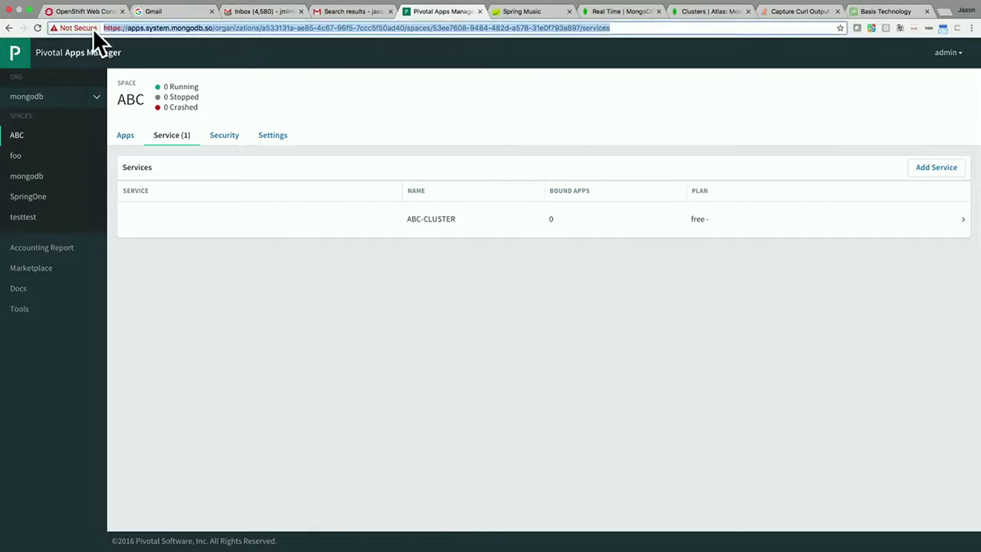
key(super+t)
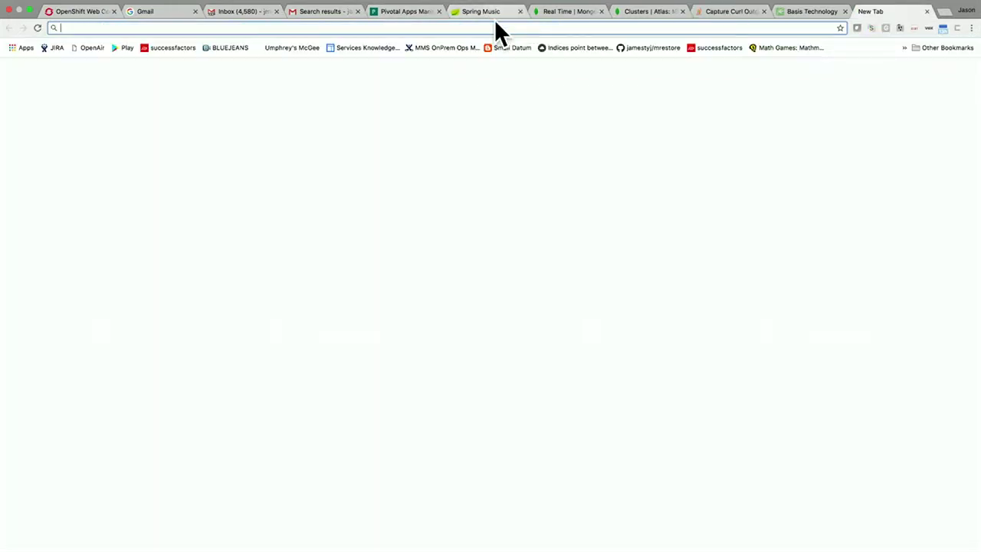
key(super+v)
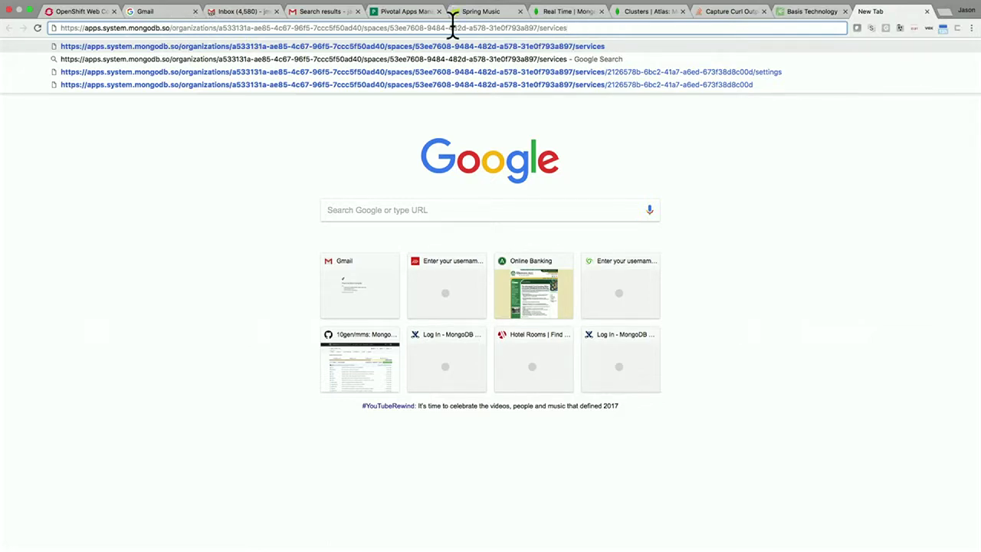
drag(578, 29, 190, 34)
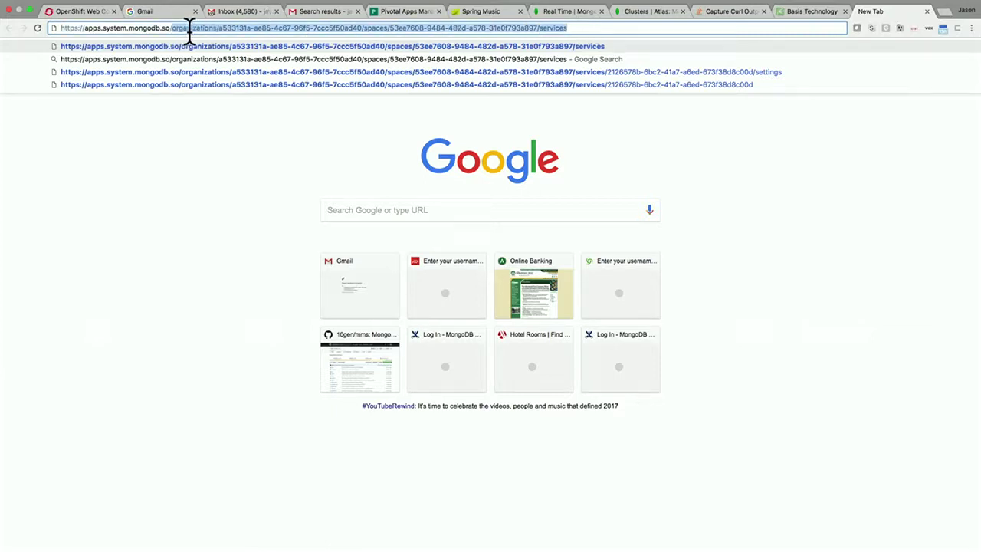
key(BackSpace)
key(BackSpace)
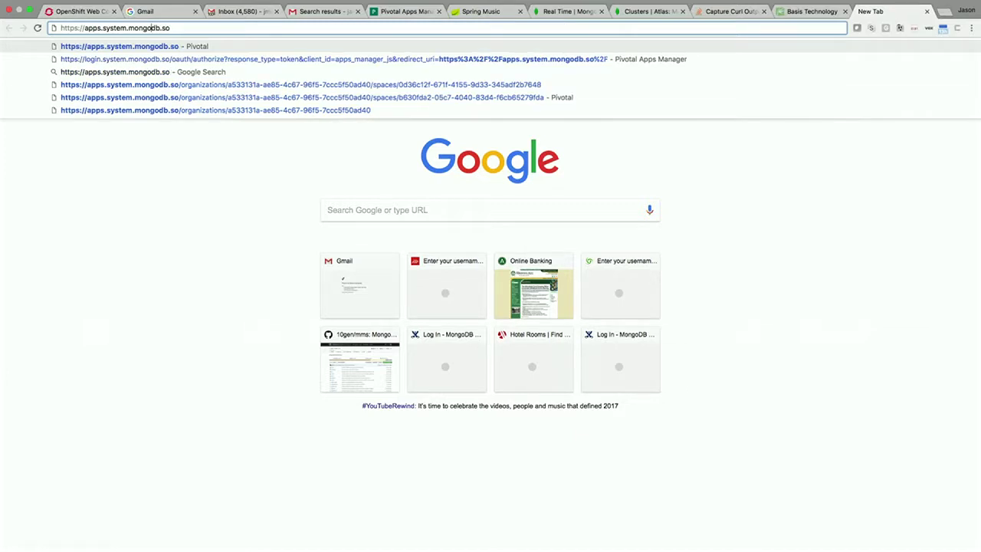
drag(127, 27, 85, 28)
text(pcf)
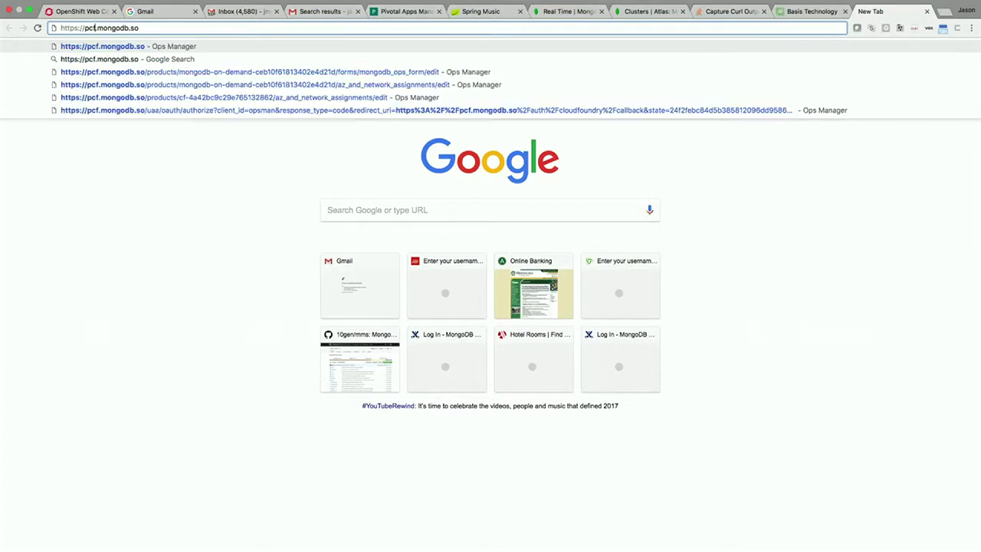
key(Return)
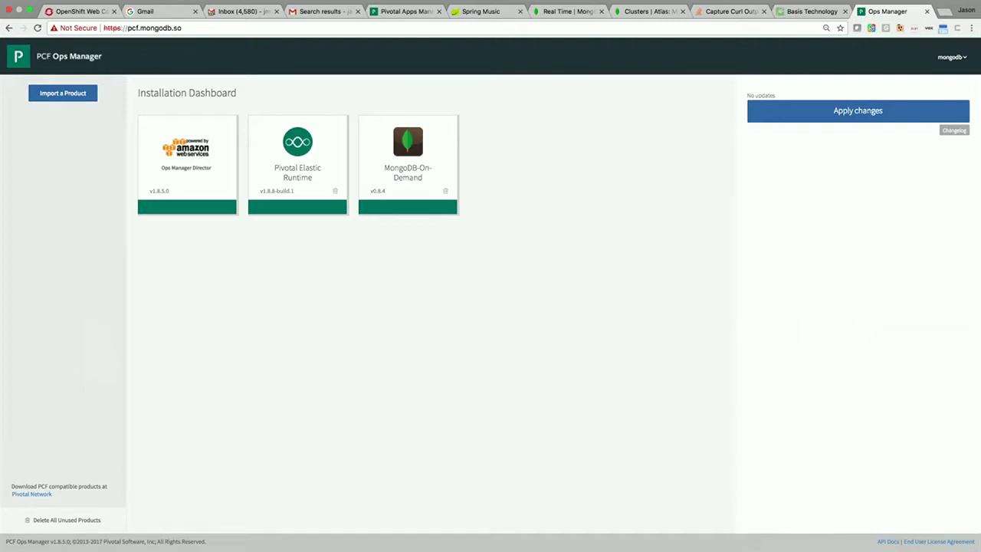
Open the MongoDB On-Demand configuration form of the MongoDB-On-Demand product from the Installation Dashboard
click(410, 169)
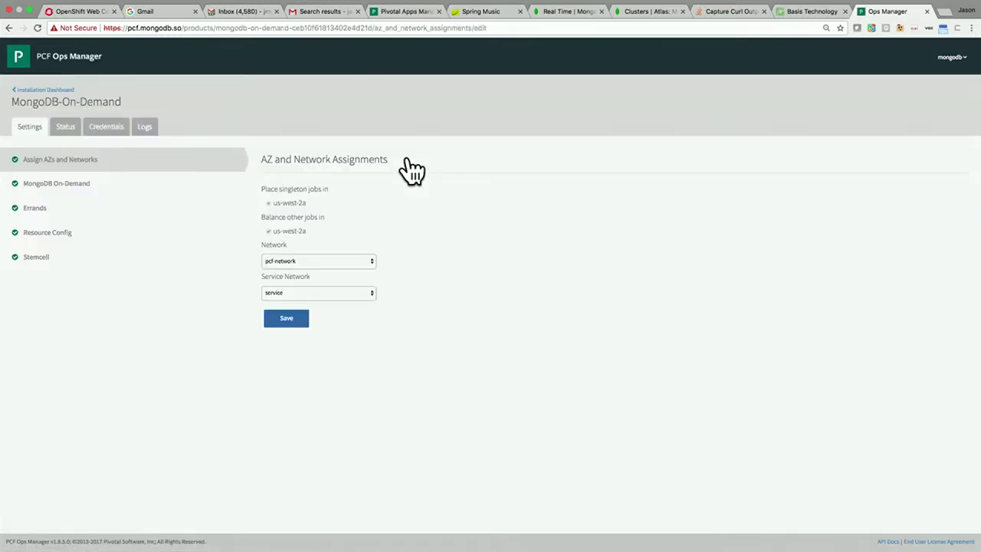
click(85, 187)
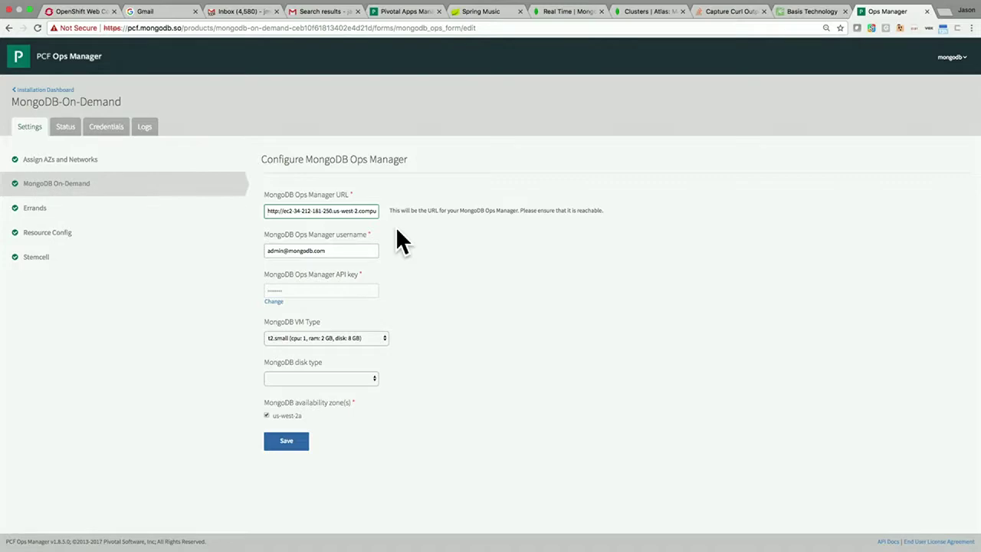
key(super+plus)
key(super+plus)
key(super+plus)
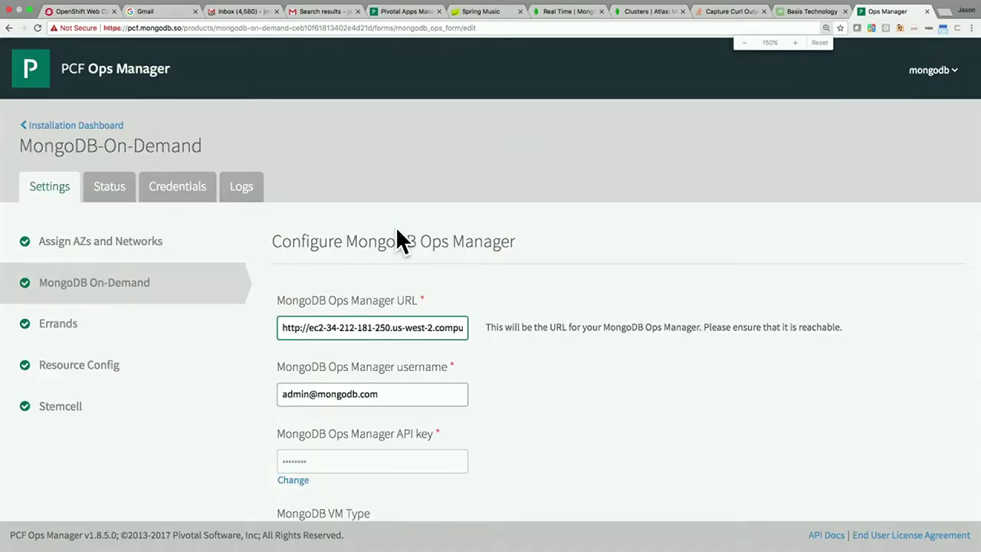
key(super+plus)
key(super+plus)
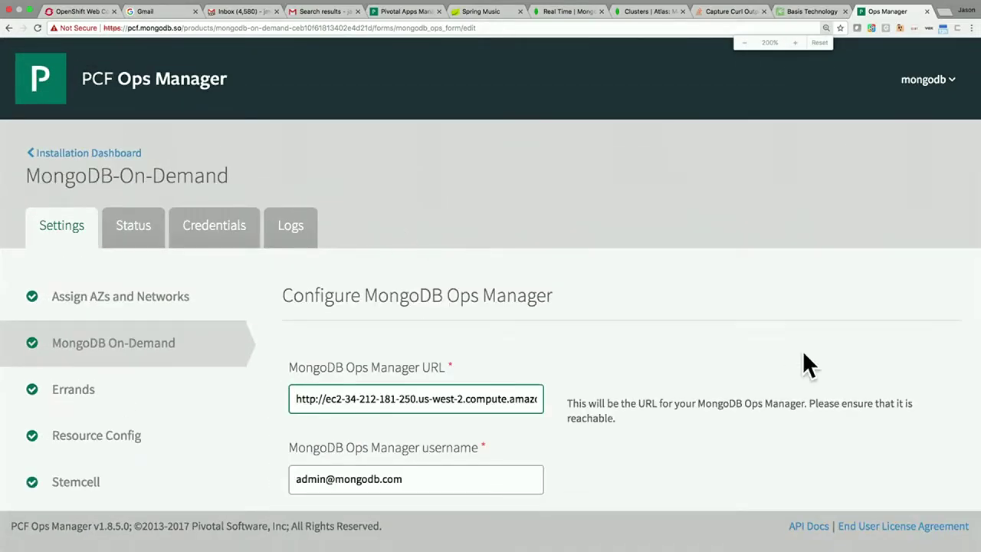
Review the MongoDB Ops Manager connection settings and the available MongoDB VM Type options, keeping the current selection
scroll(802, 350, down, 3)
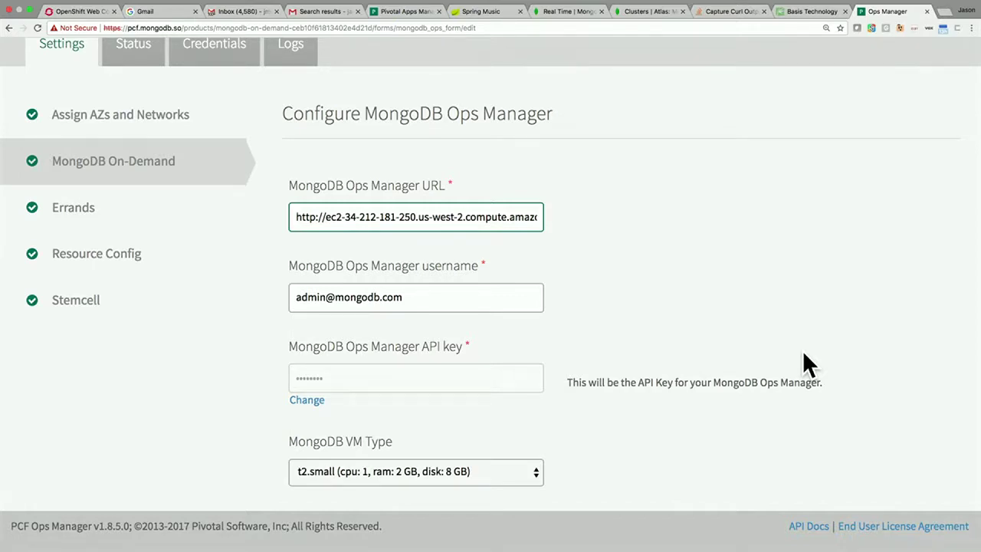
scroll(802, 350, down, 3)
scroll(802, 350, down, 2)
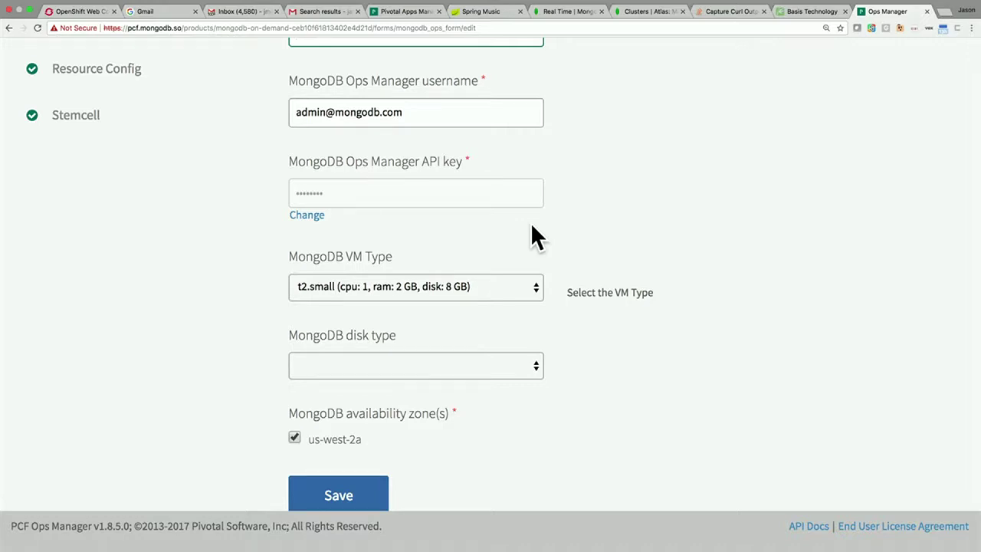
click(506, 282)
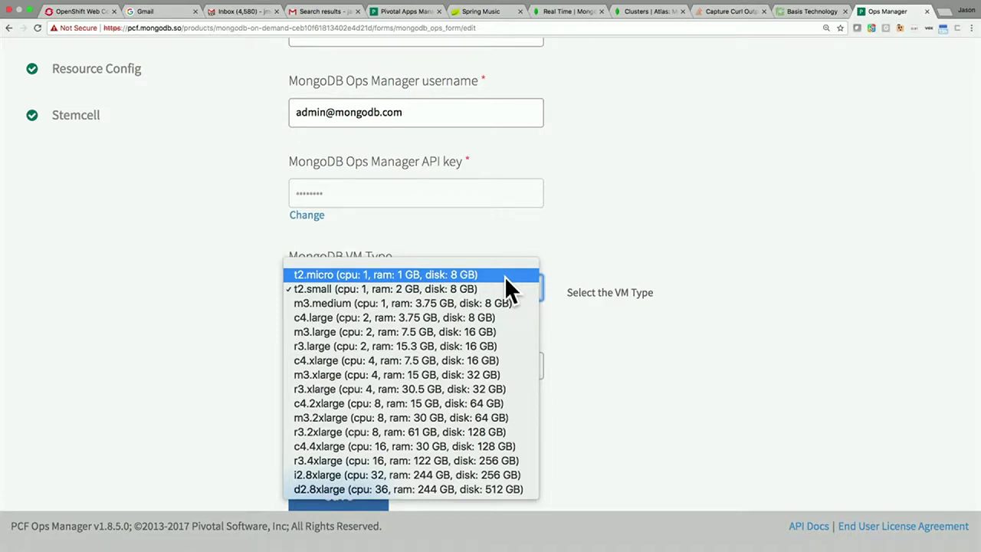
click(649, 237)
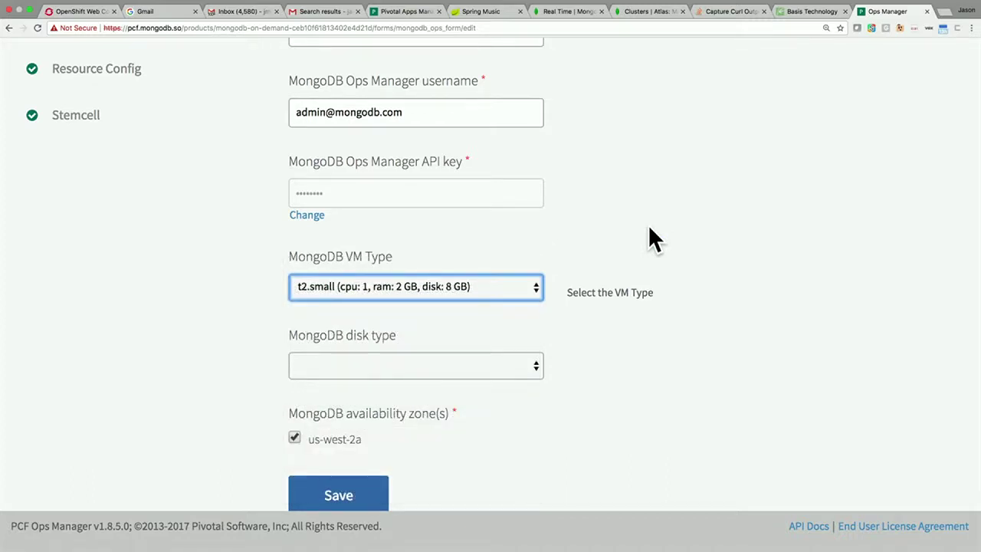
scroll(649, 238, up, 5)
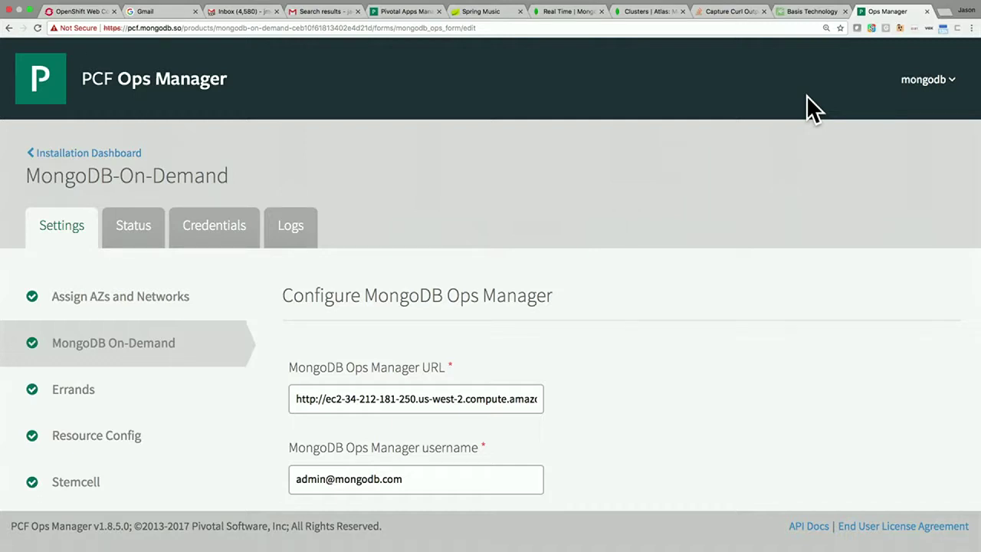
Go back to Pivotal Apps Manager and show the services of the SpringOne space
click(396, 10)
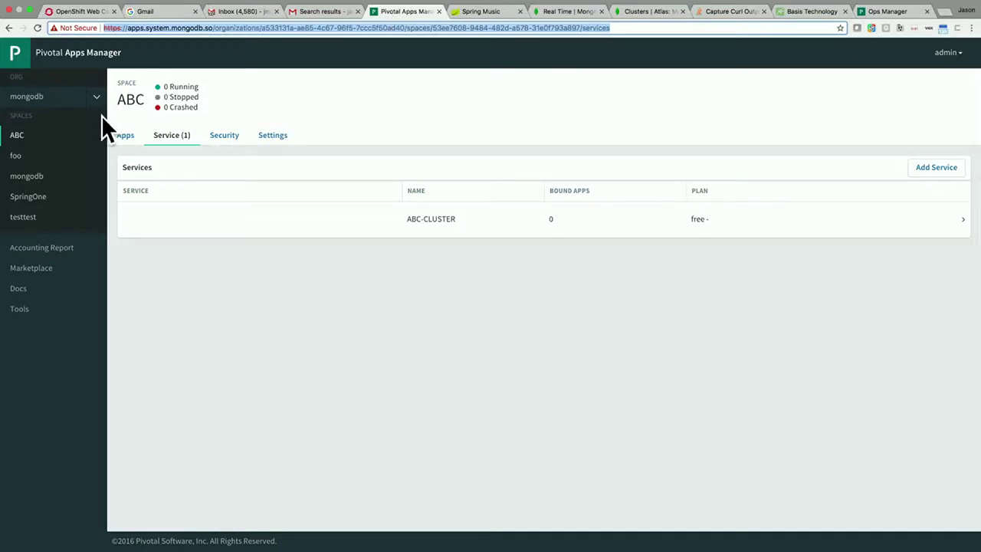
click(27, 197)
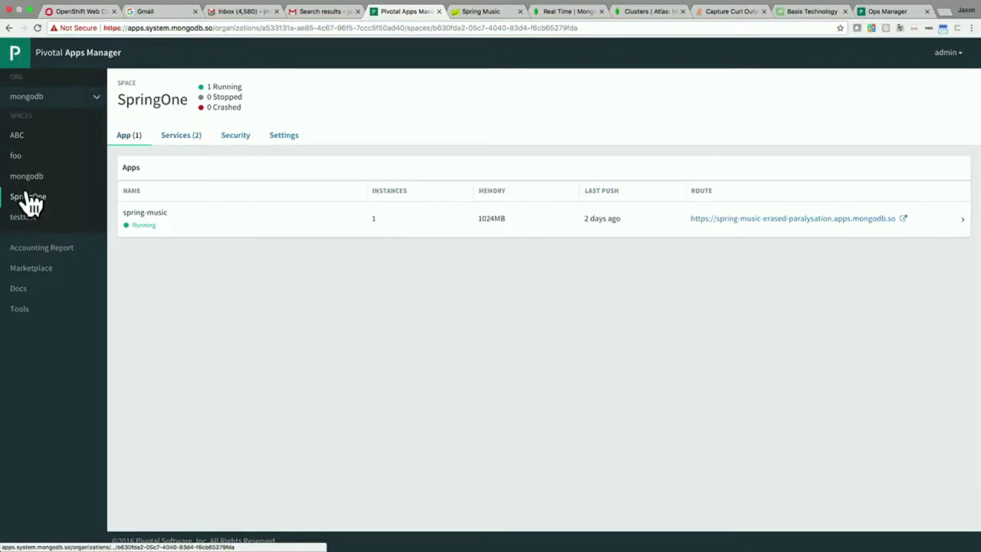
click(201, 138)
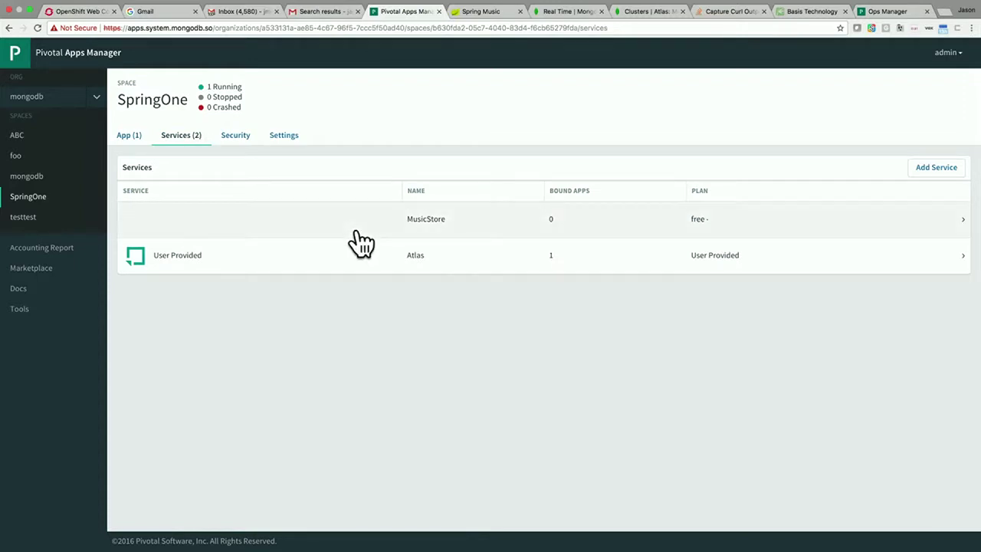
click(18, 138)
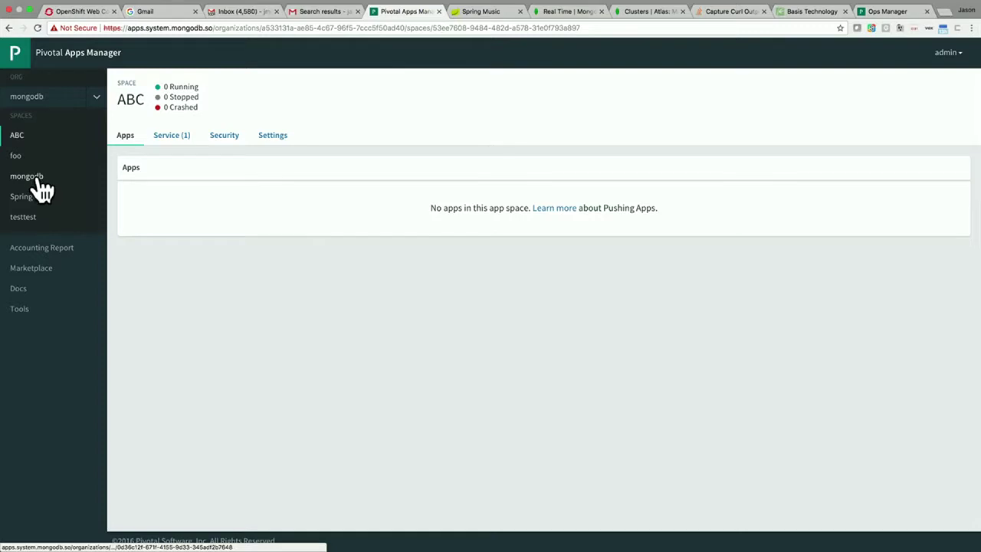
click(34, 196)
click(191, 135)
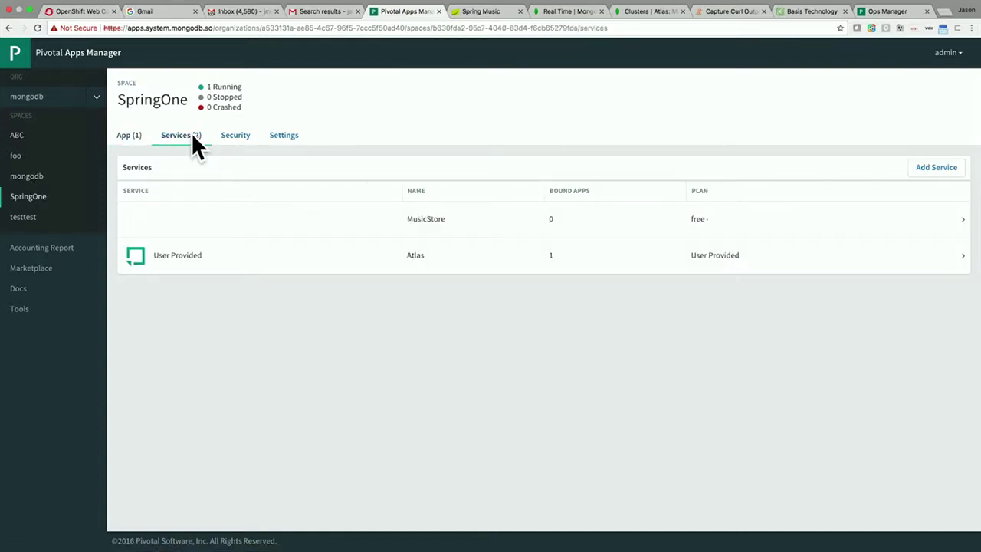
Open the MusicStore service instance and view its settings and available plans
click(272, 222)
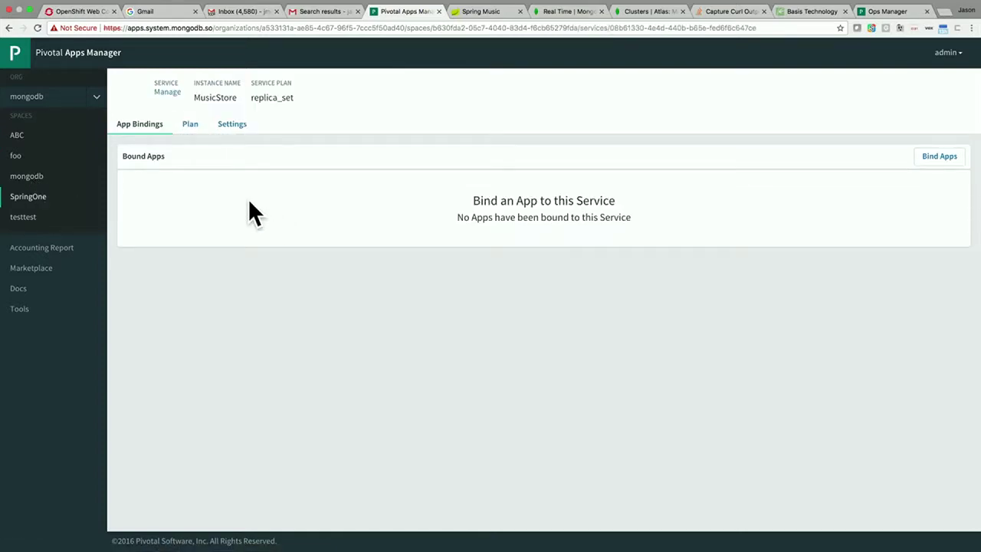
click(226, 125)
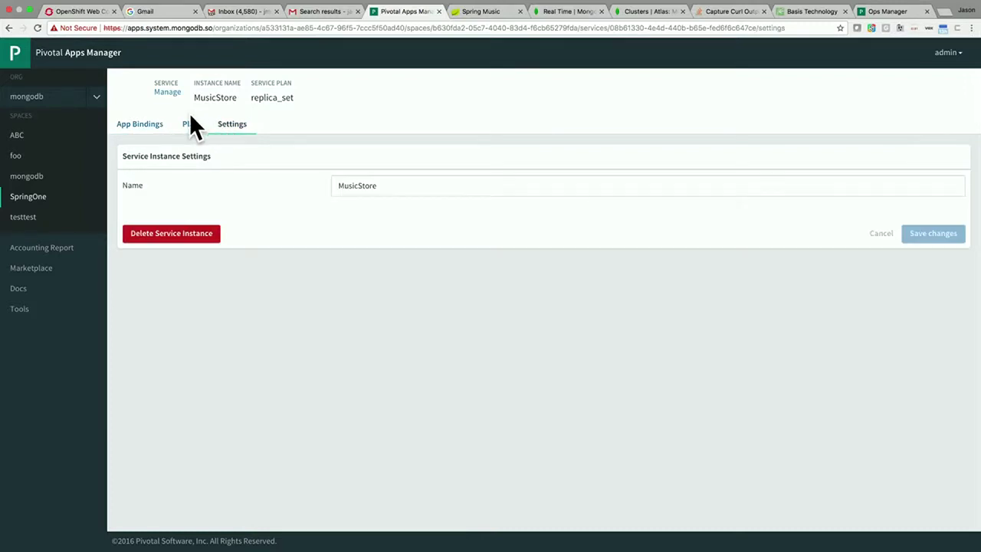
click(191, 119)
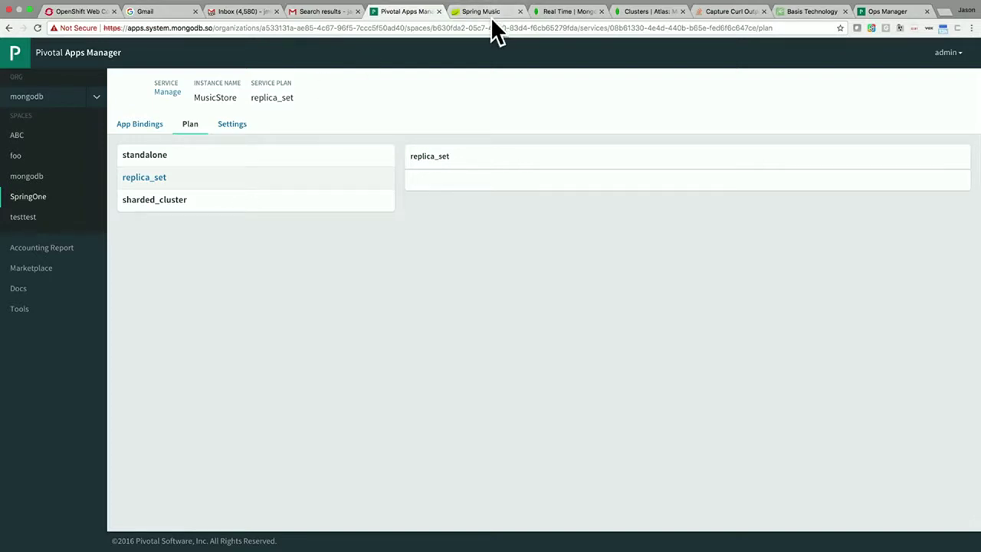
Switch to MongoDB Ops Manager and, from Project 0's deployment, view real-time metrics for the primary member of demoReplSet2
click(583, 10)
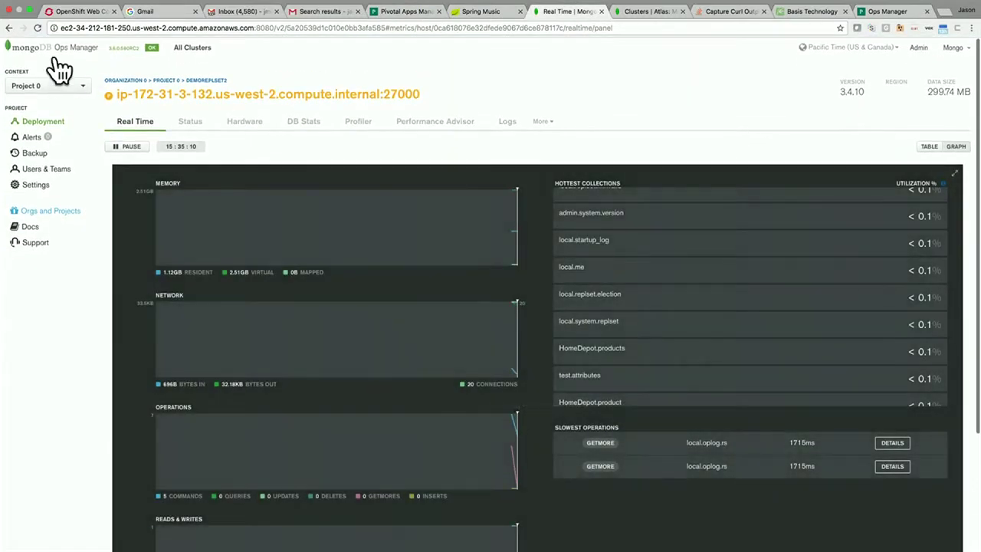
click(56, 58)
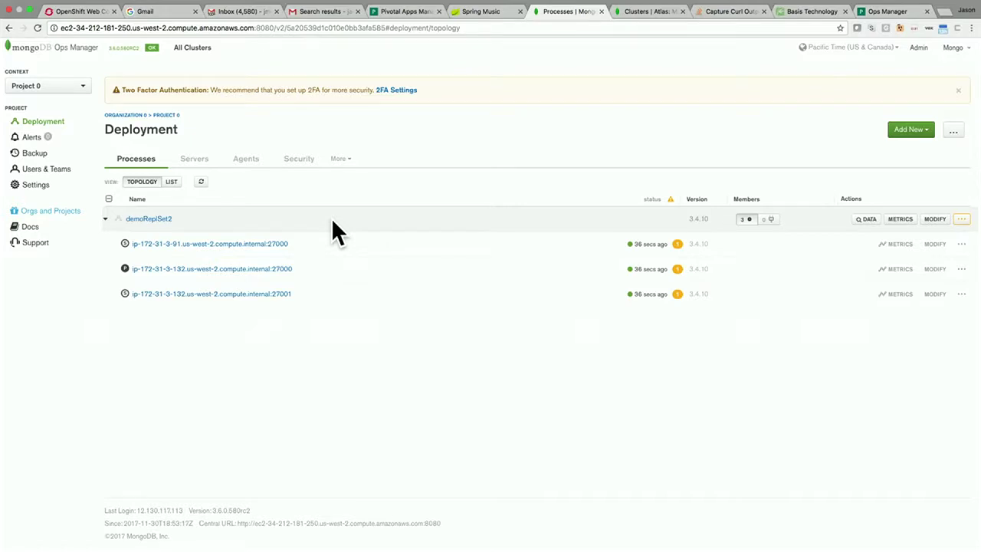
click(190, 268)
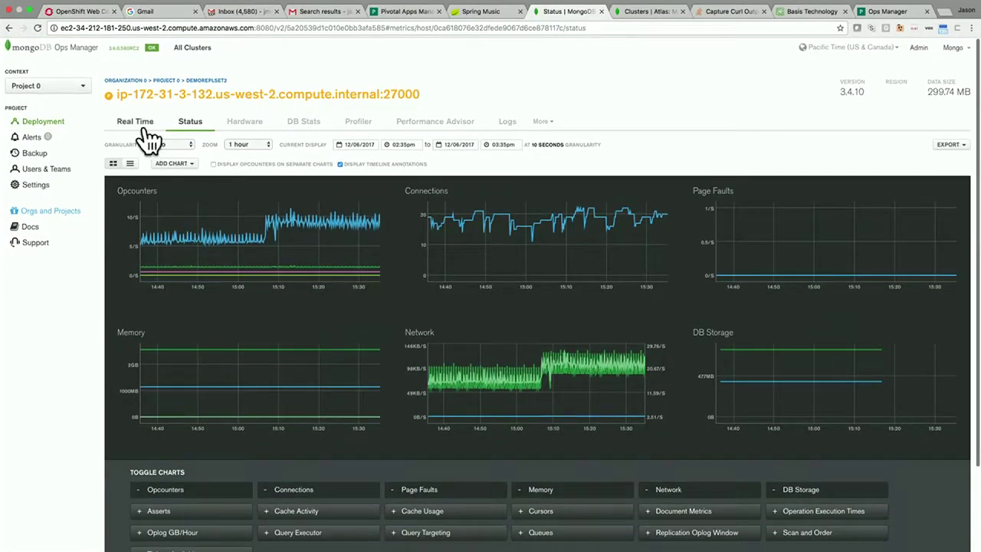
click(142, 128)
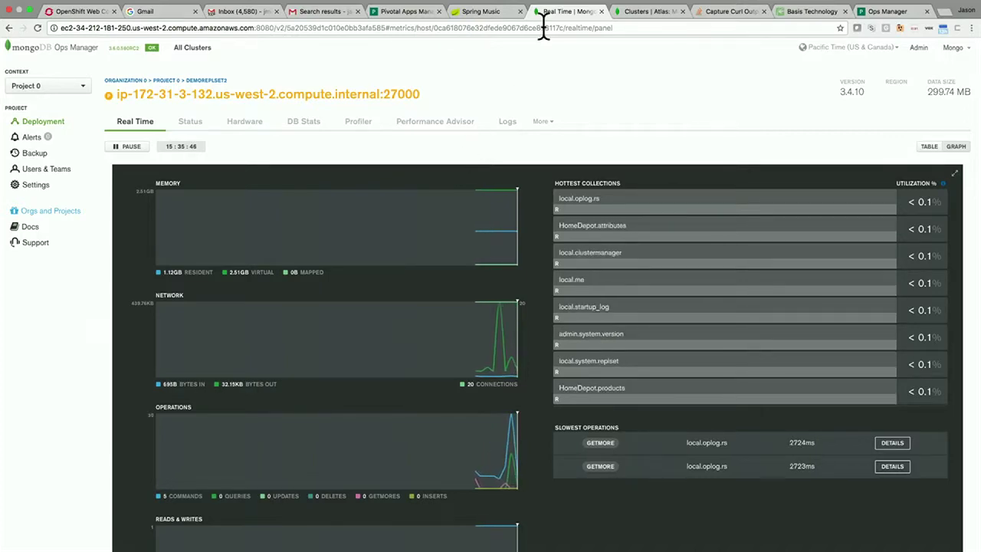
Switch to the terminal and list the Cloud Foundry spaces with cf spaces
key(super+Tab)
key(super+Tab)
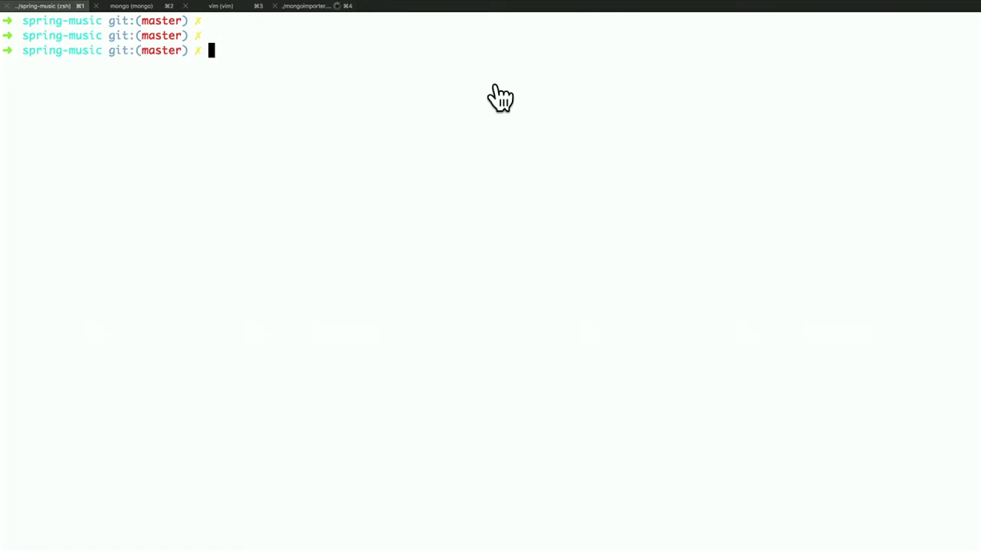
key(super+plus)
key(super+plus)
key(super+plus)
key(super+plus)
key(super+plus)
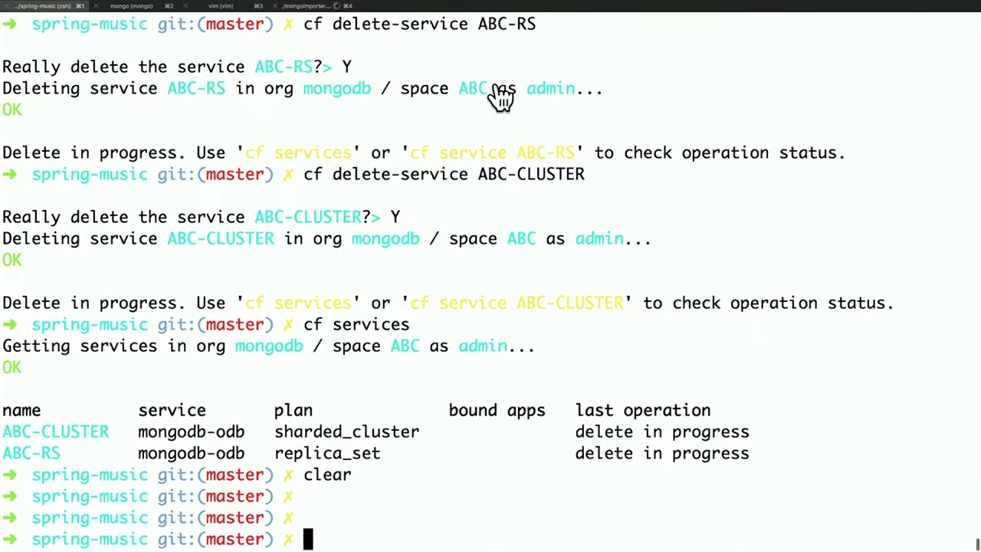
text(cf spaces)
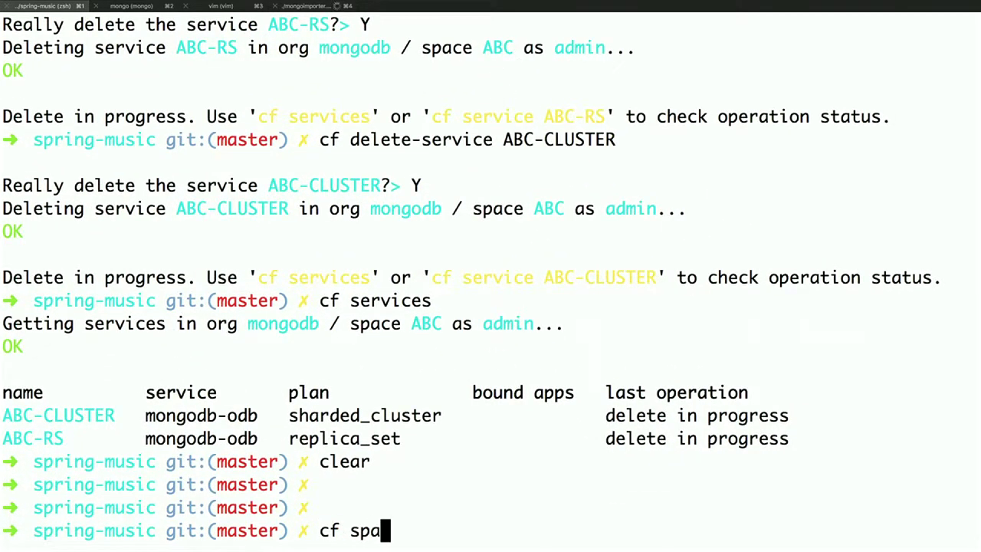
key(Return)
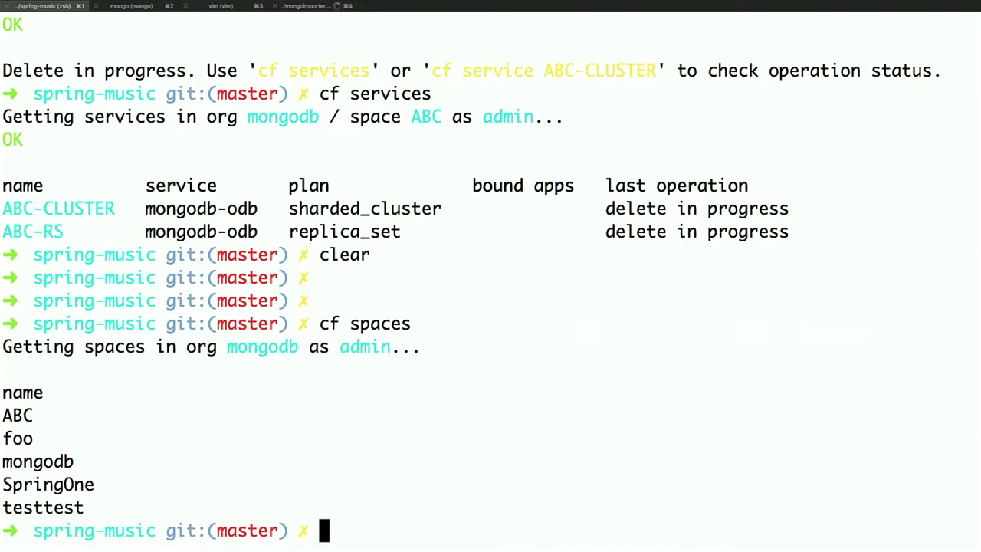
Create a new Cloud Foundry space named talk with cf create-space
text(cf)
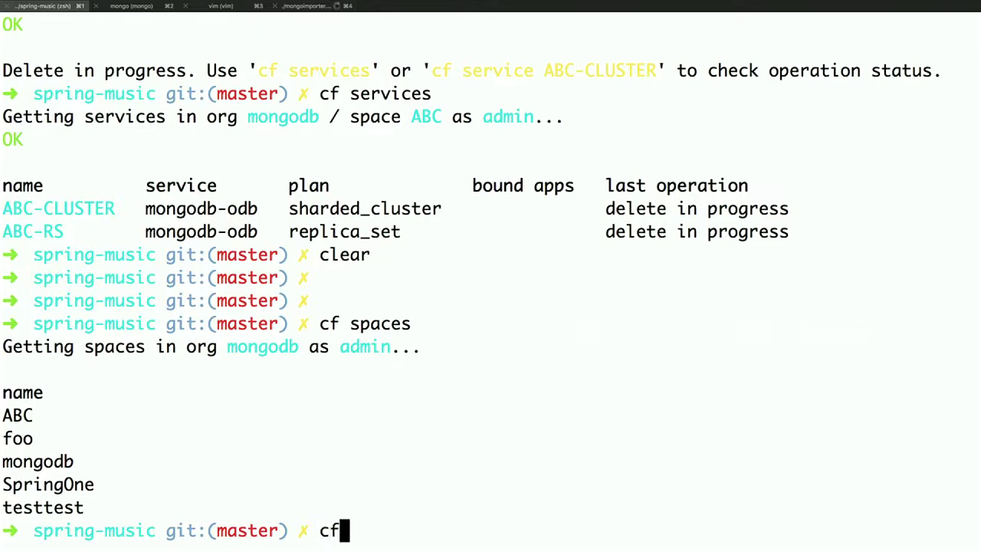
text( create-space )
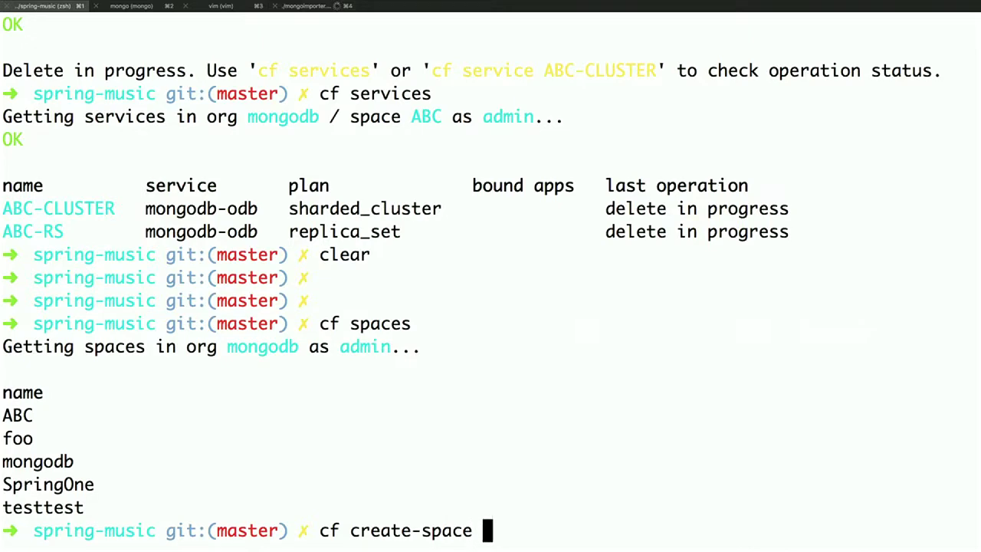
text(talk)
key(Return)
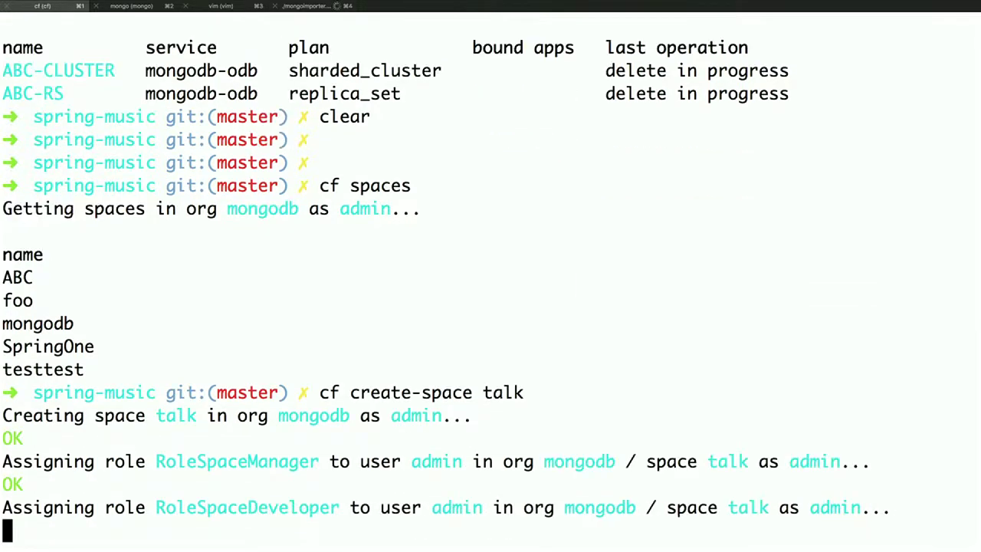
Try to target the talk space by running cd target -s talk
text(cd tarr)
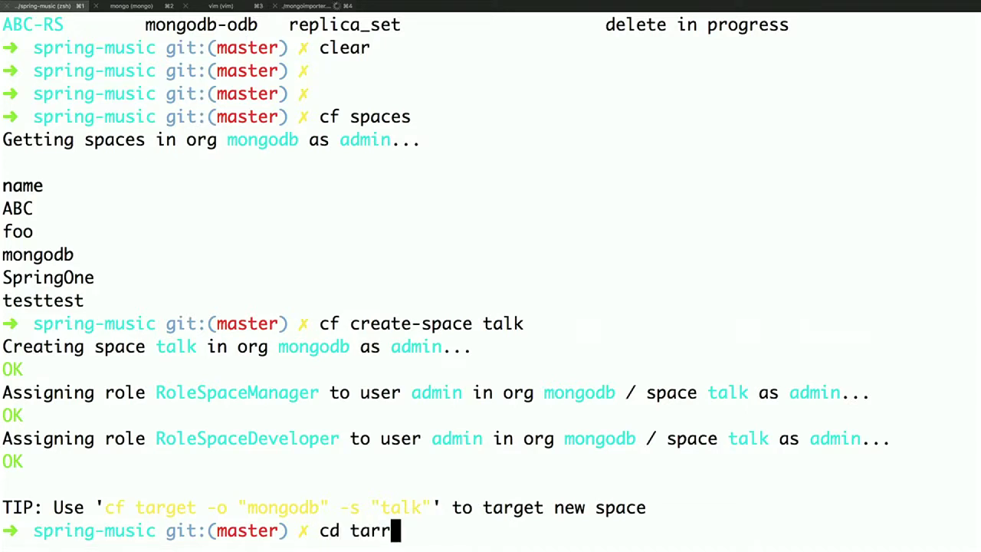
key(BackSpace)
text(get -s )
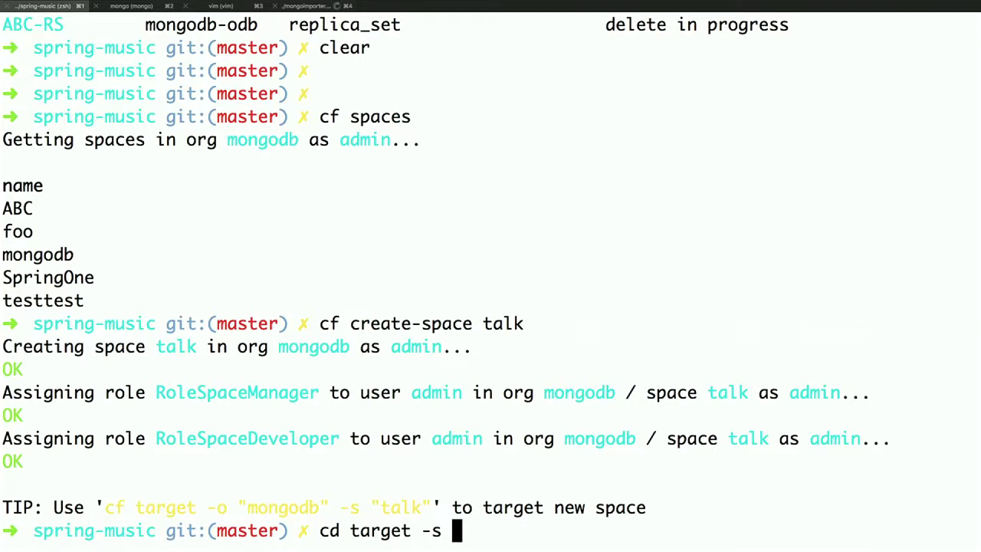
text(tlk)
key(Return)
text(A)
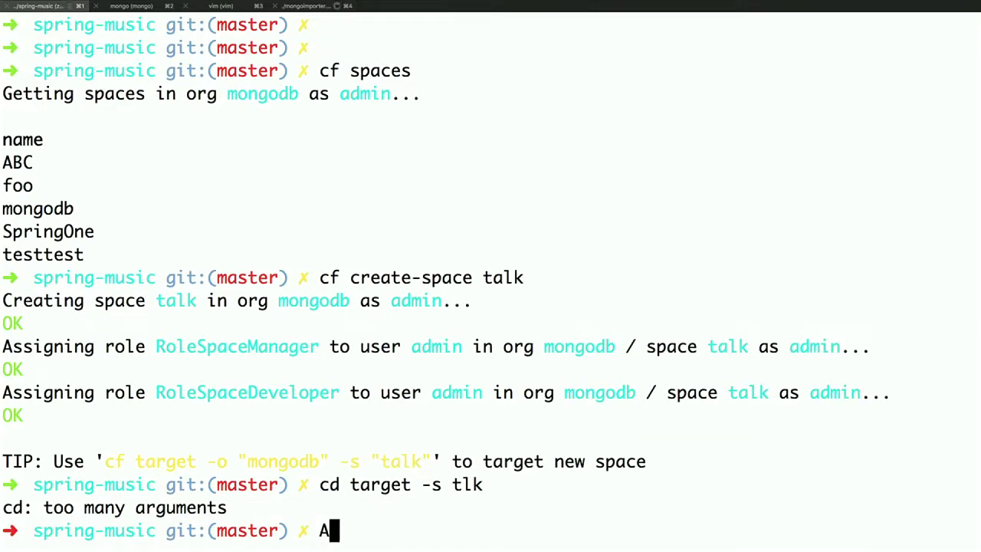
key(BackSpace)
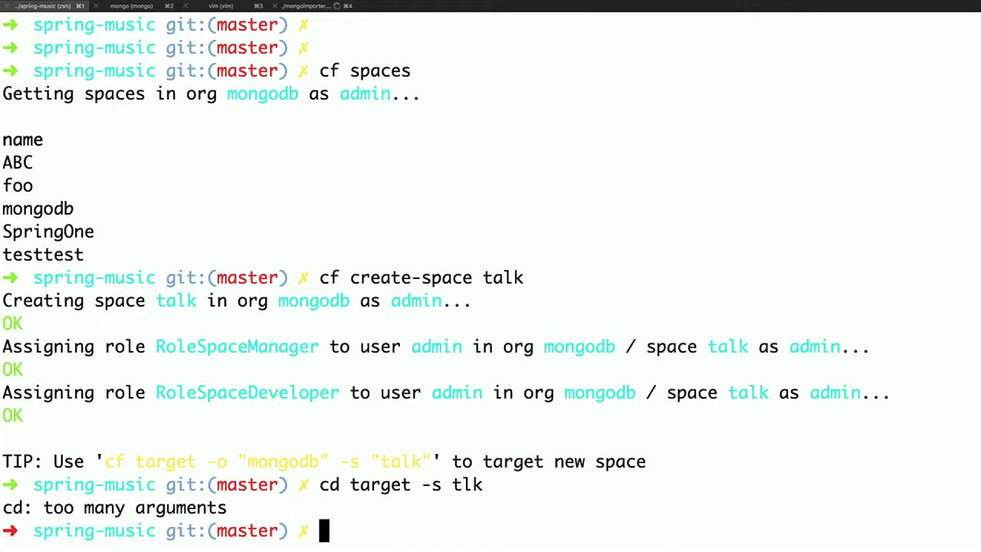
key(Up)
key(BackSpace)
key(BackSpace)
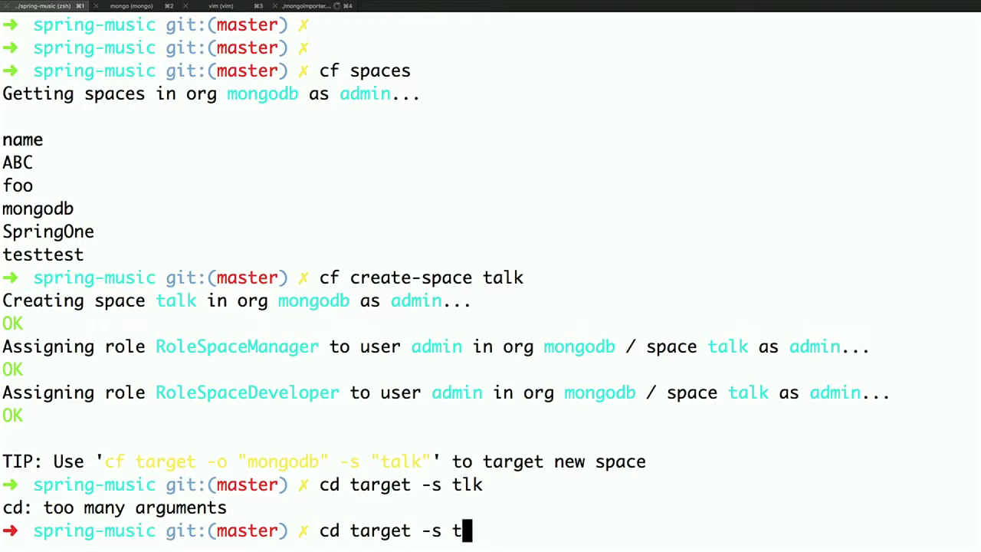
key(BackSpace)
text(talk)
key(Return)
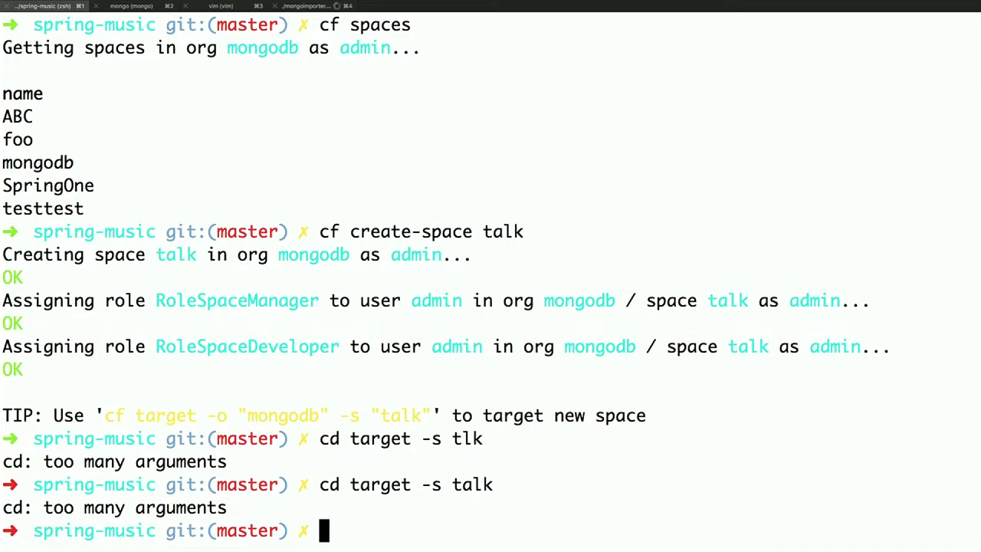
Target the talk space with cf target -s talk and list its services with cf services
text(c)
key(BackSpace)
text(cf t)
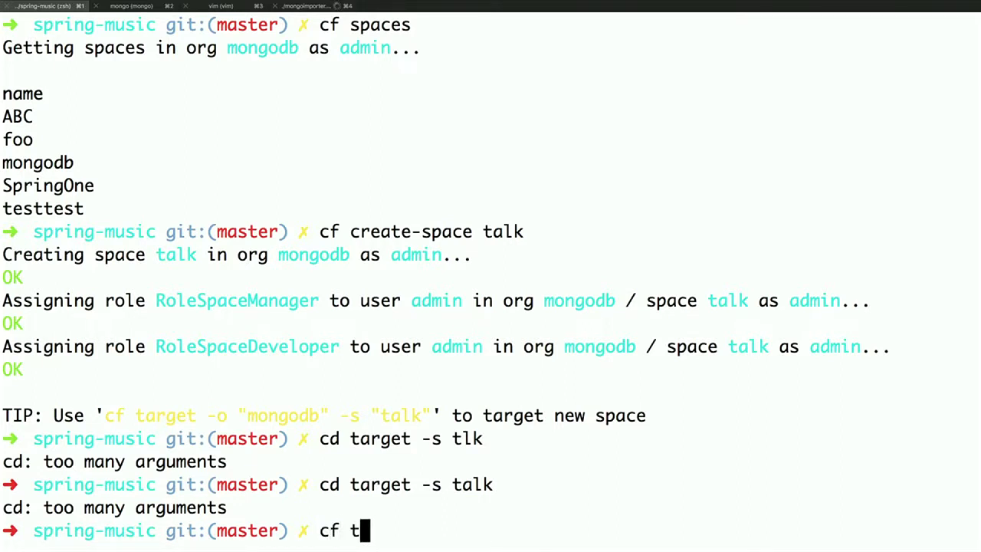
key(BackSpace)
text(ta)
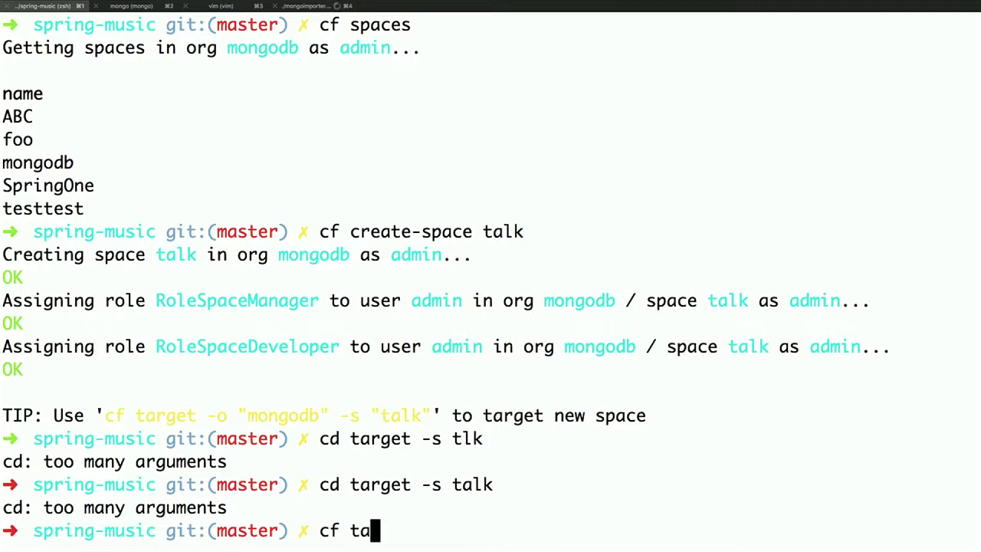
text(rget -s talk)
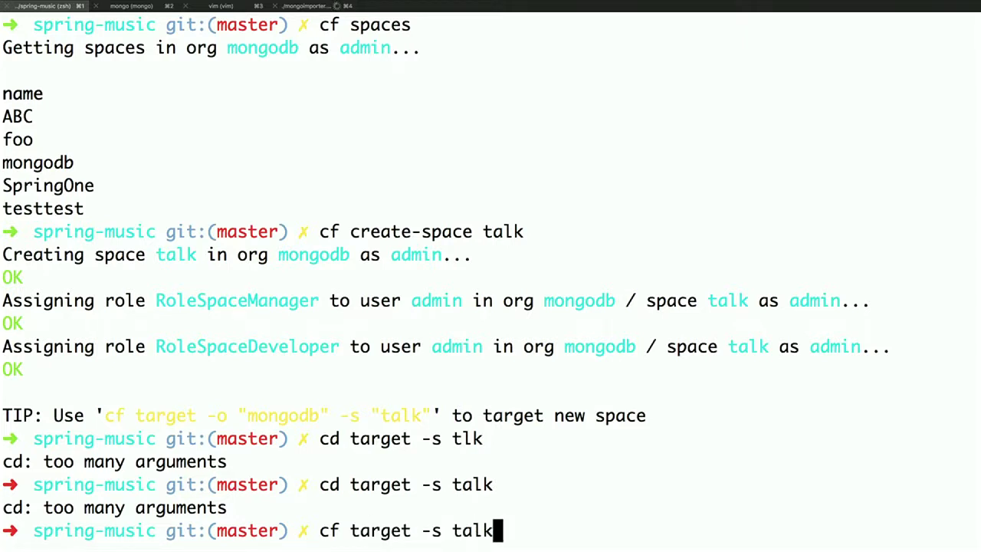
key(Return)
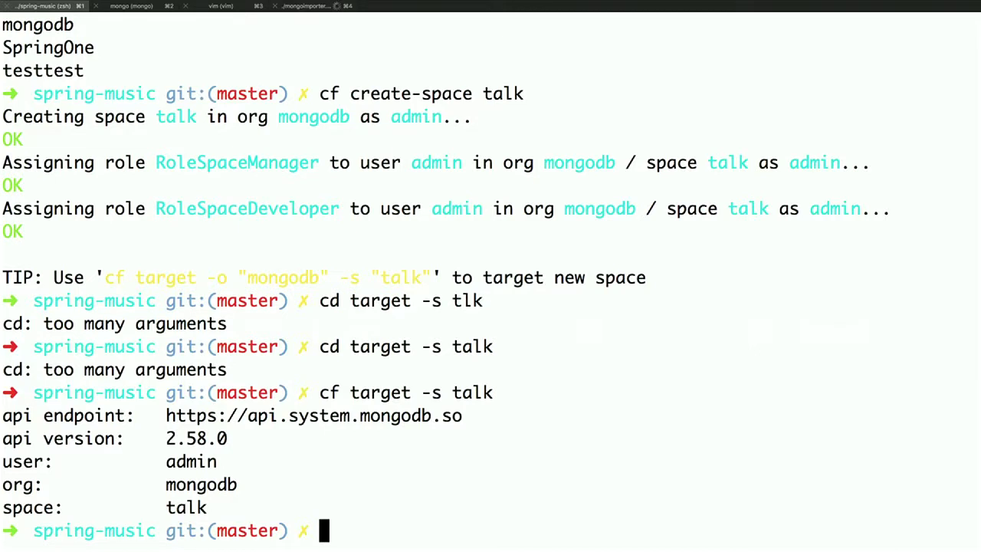
text(cf services)
key(Return)
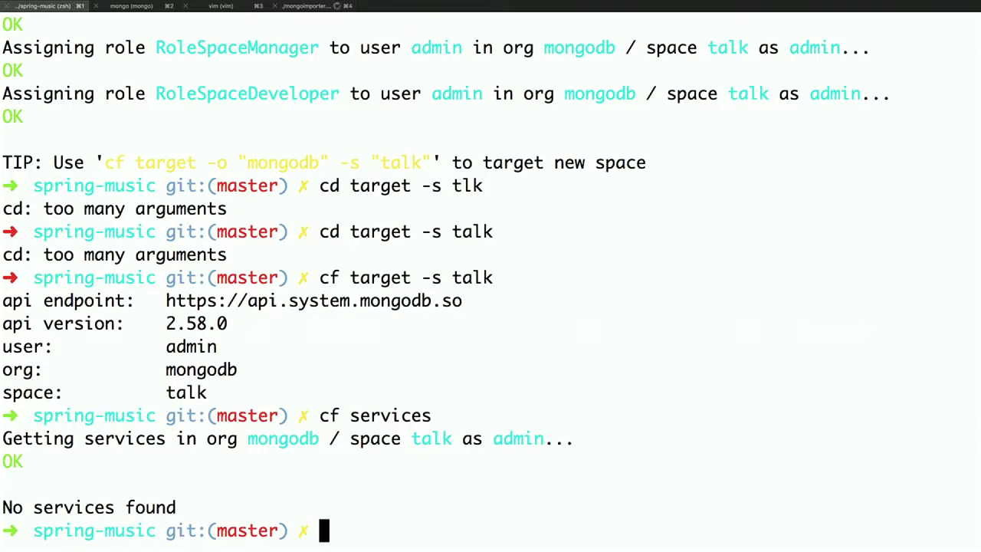
Start a cf create-service command at the prompt for the mongodb-odb service
text(cf creat)
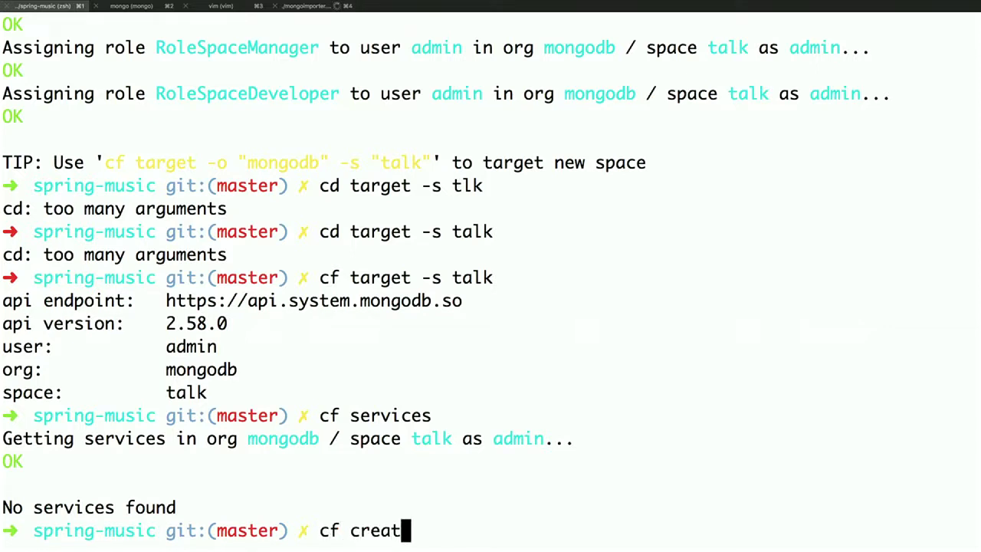
text(e-service )
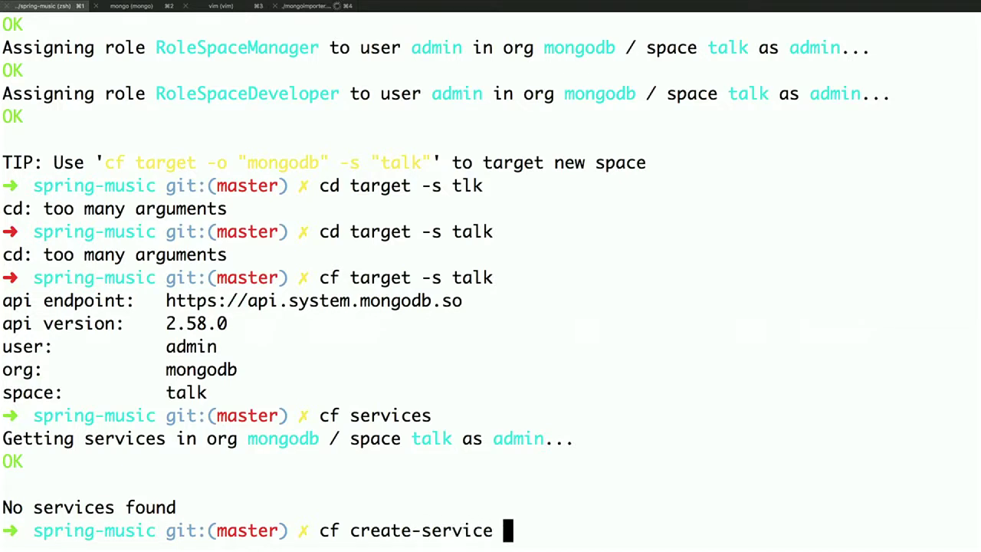
text(mongodb-)
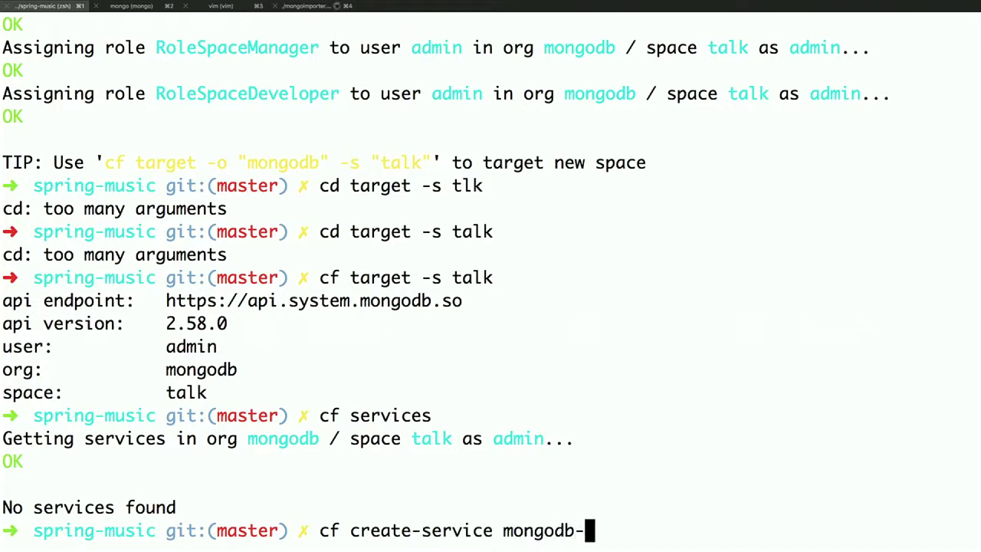
text(odb)
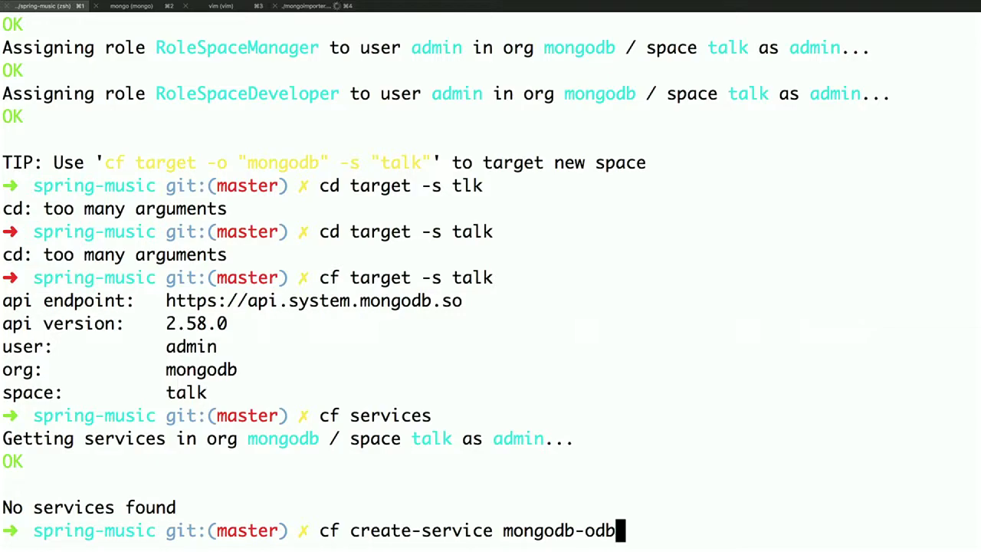
Switch to PCF Ops Manager in the browser and show the MongoDB-On-Demand tile on the Installation Dashboard
key(super+Tab)
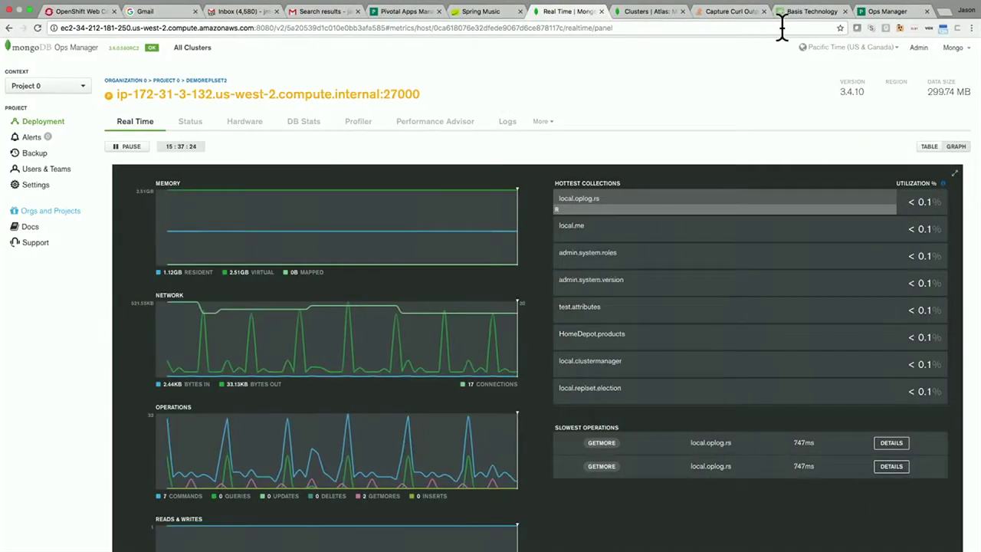
click(872, 13)
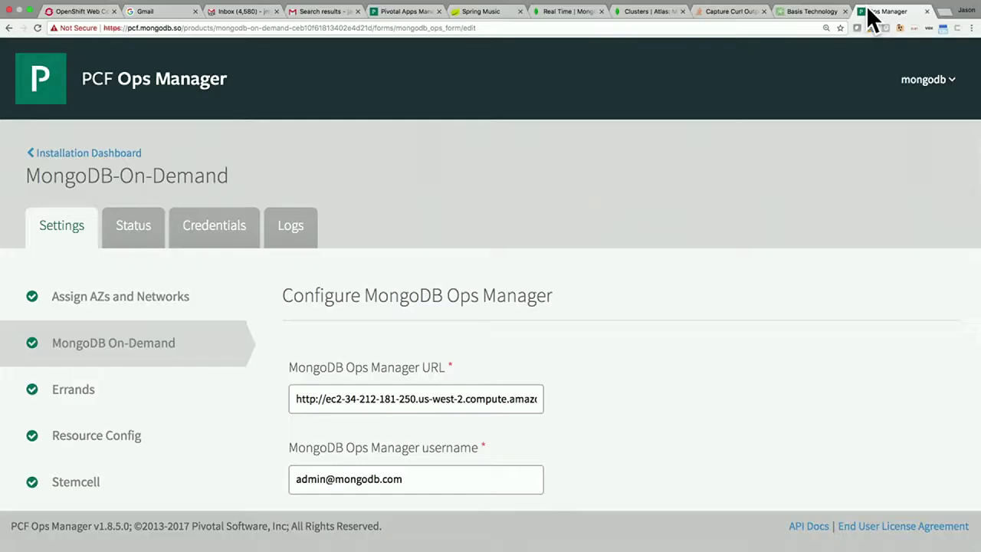
click(122, 157)
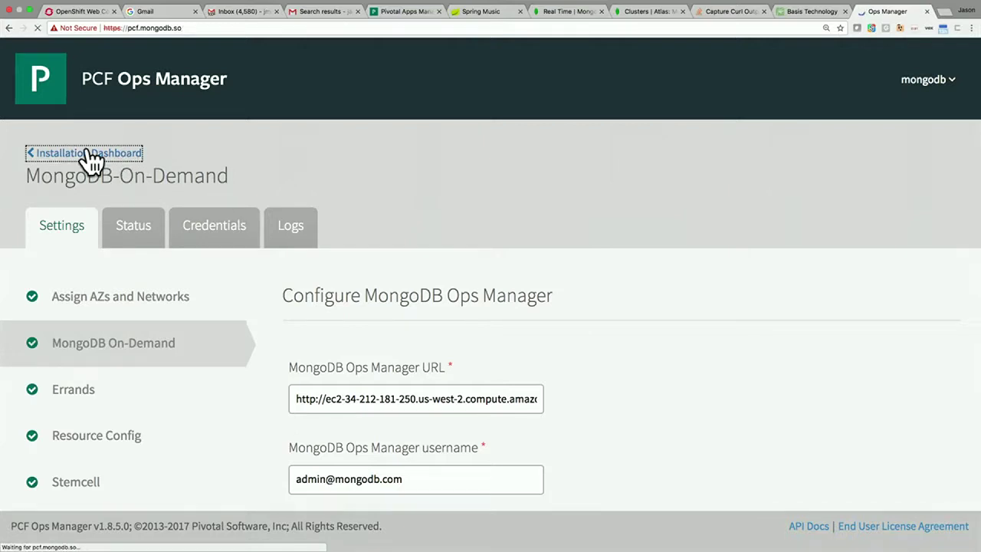
scroll(366, 289, down, 6)
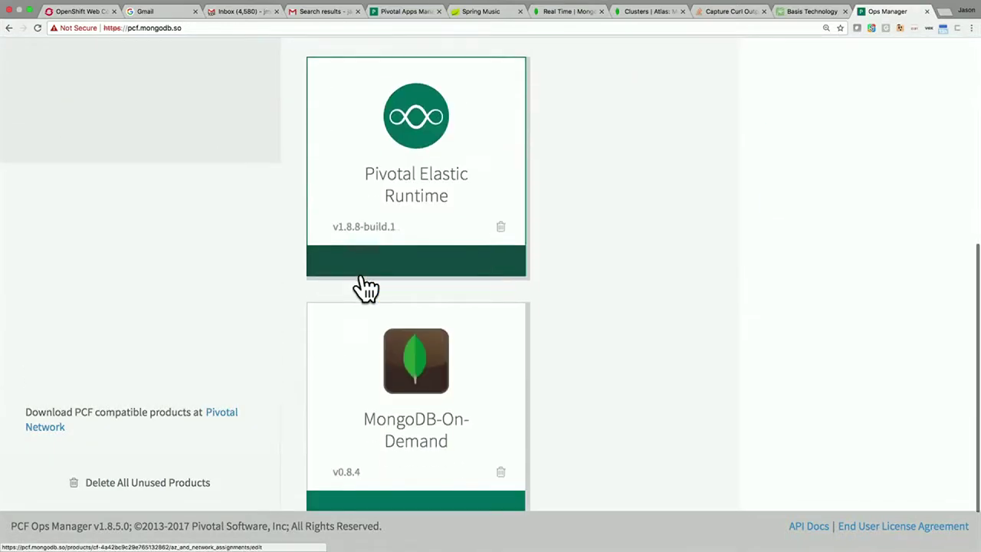
click(358, 368)
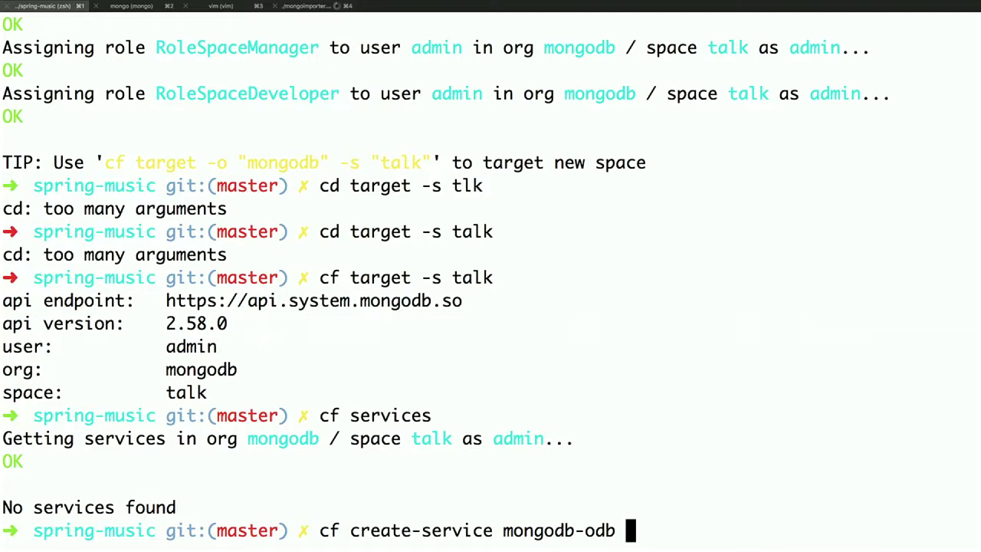
Return to the terminal and complete the create-service command with the replica_set plan and instance name "demoreplset", and run it
text(replica)
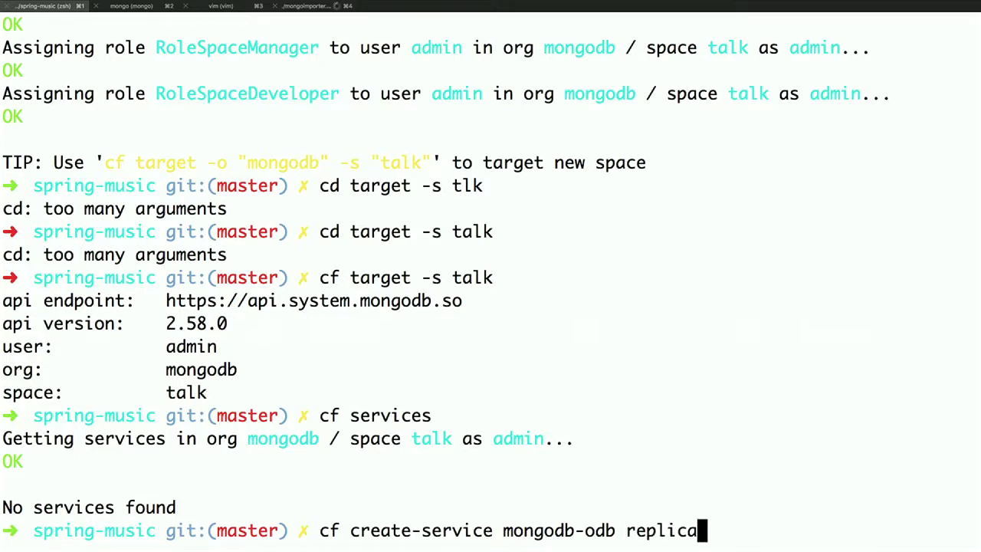
text(_sert)
key(BackSpace)
key(BackSpace)
text(t )
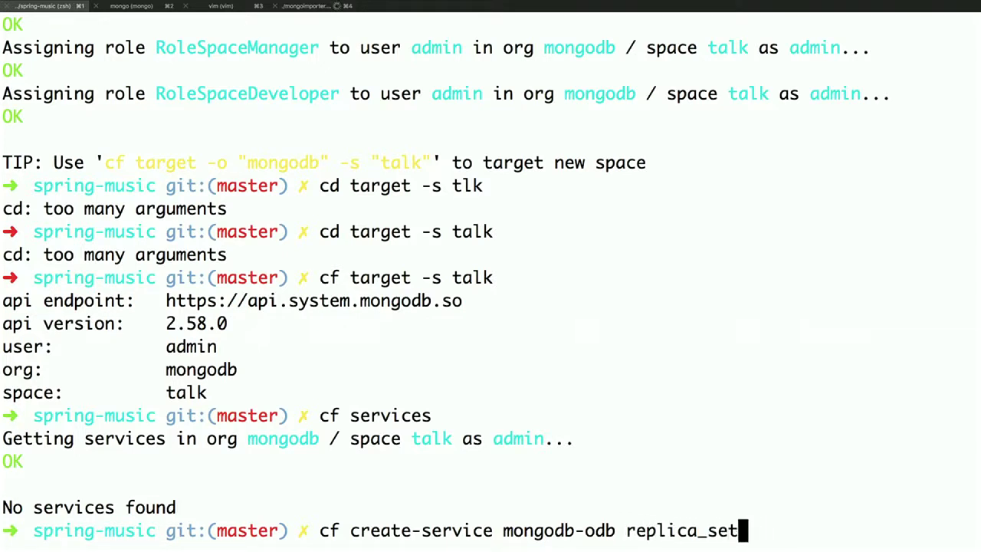
text("M)
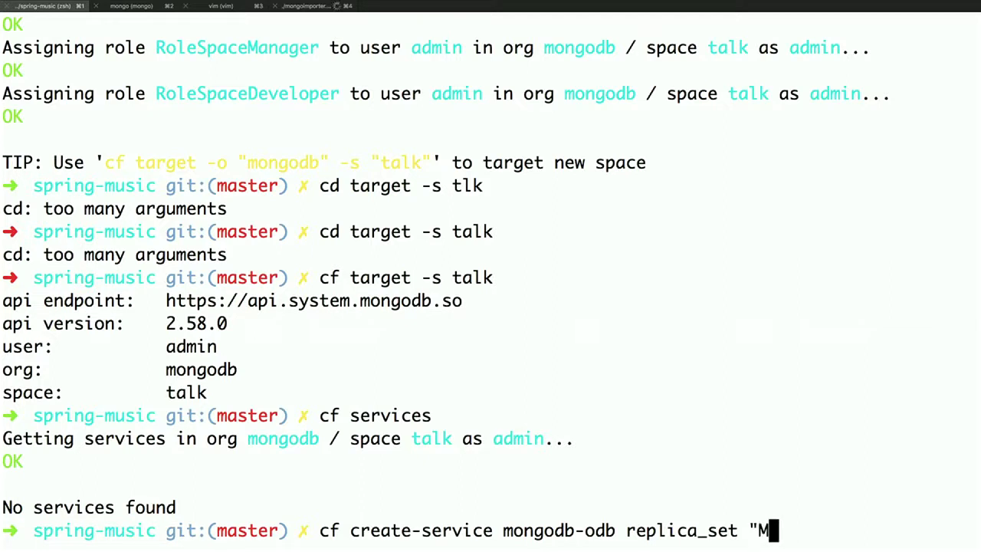
key(BackSpace)
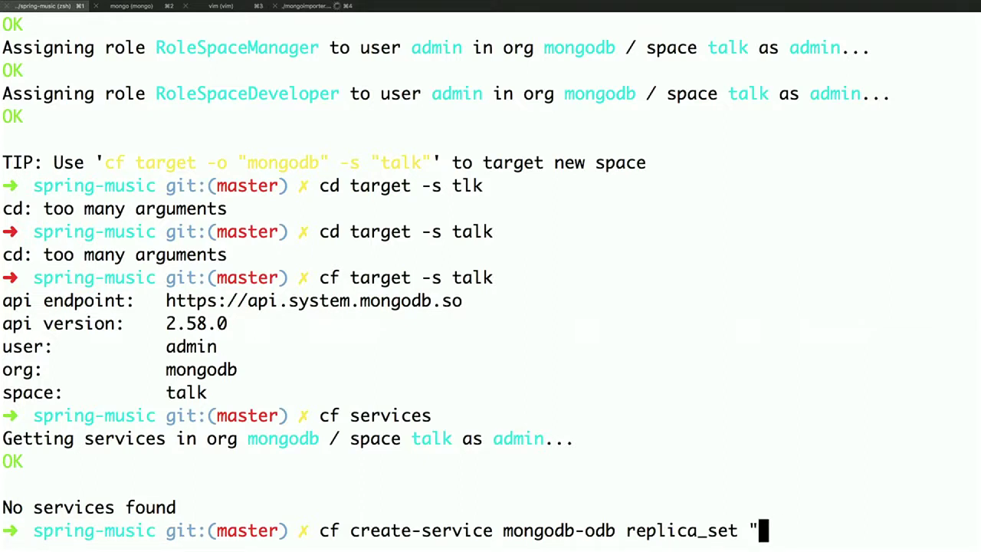
text(demore)
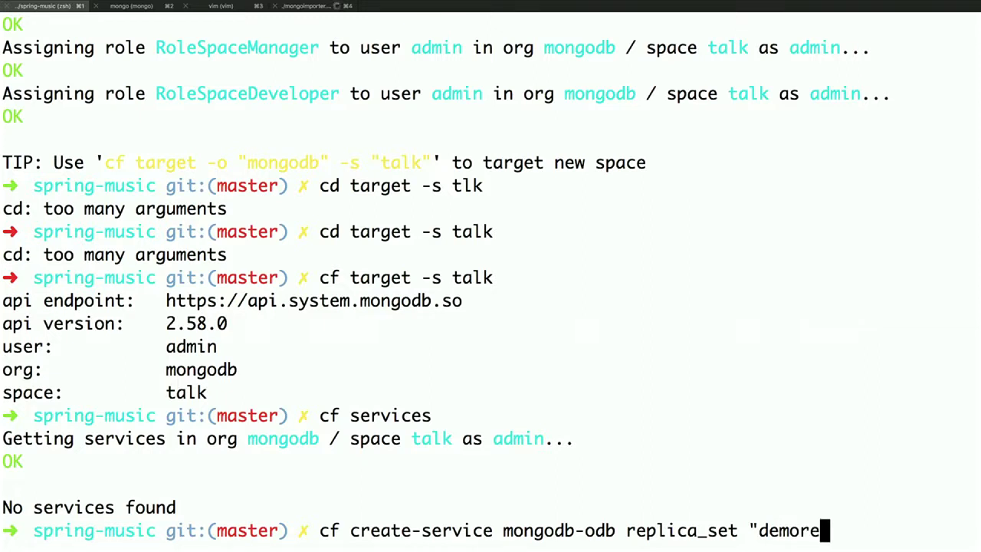
text(plset")
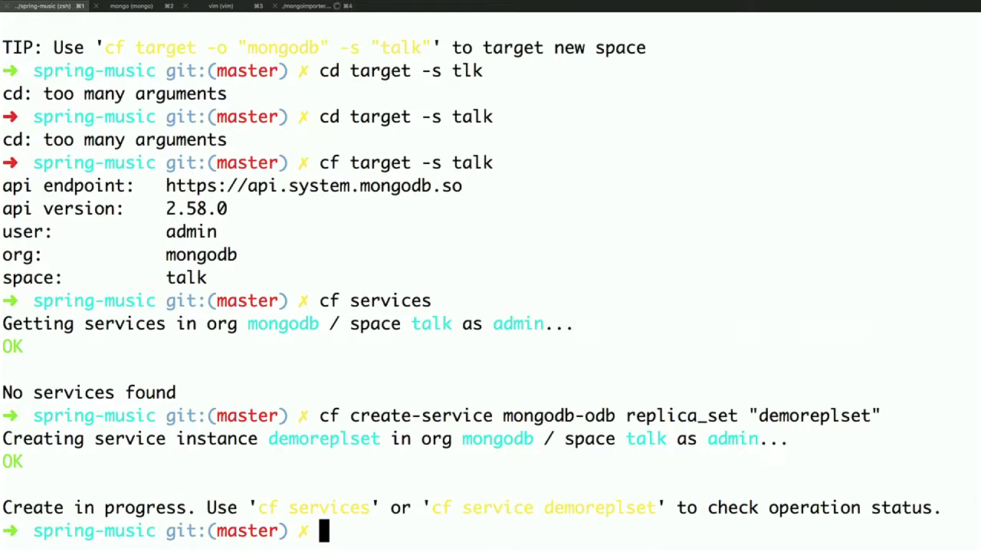
Start a cf create-service command for mongodb-odb with the sharded_cluster plan, instance name democluster and the -c option, continuing on a second line
text(cf create-service mongodb-odb )
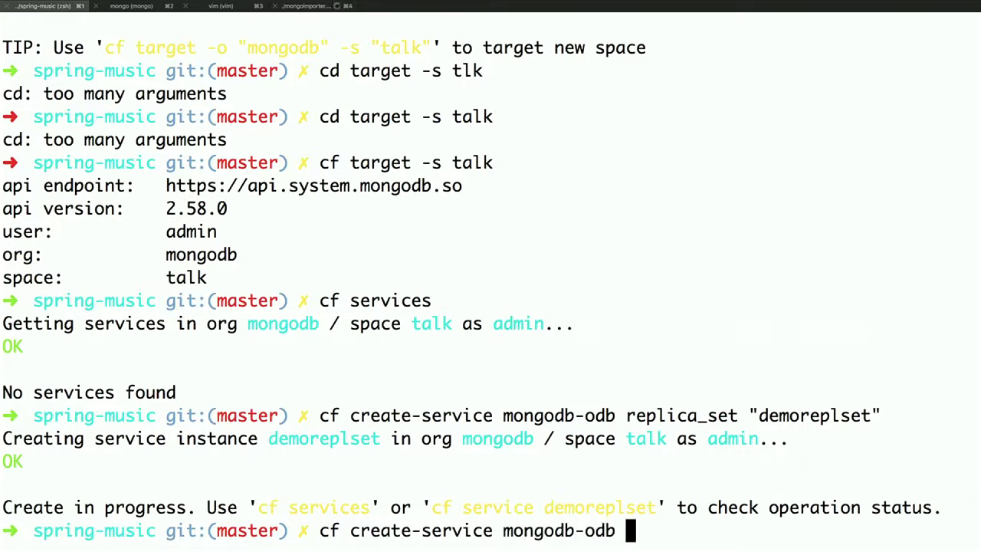
text(sharder)
key(BackSpace)
key(BackSpace)
key(BackSpace)
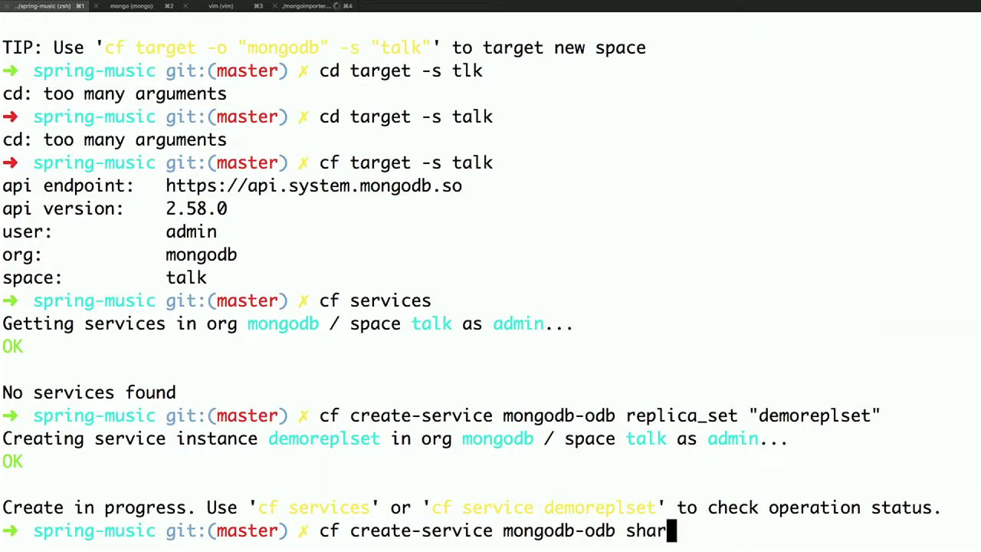
text(ded_clu)
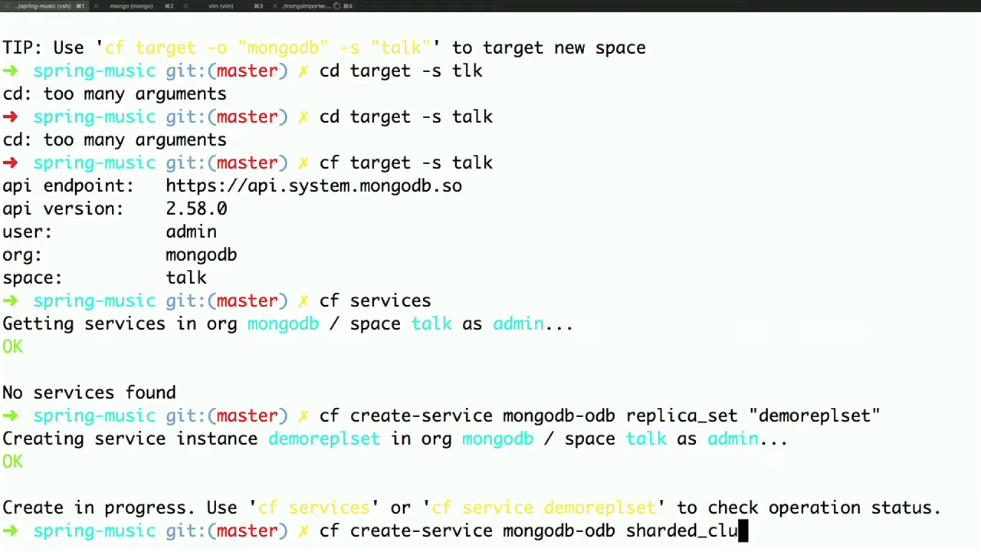
text(ster)
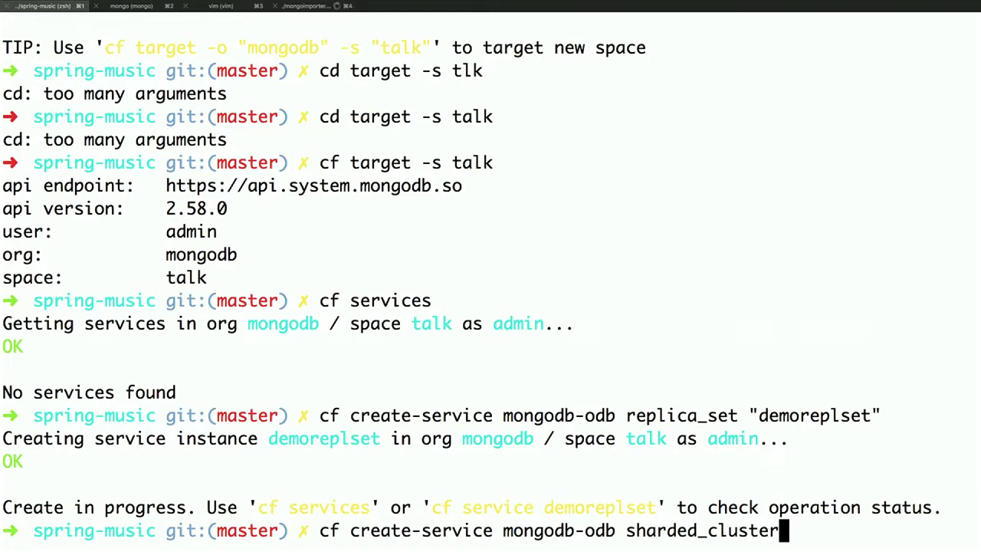
text( demo)
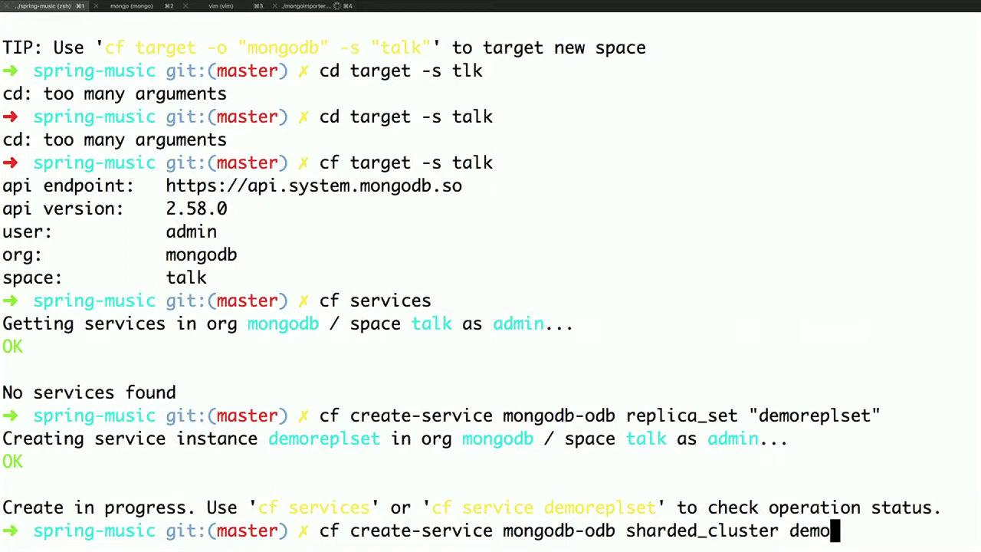
text(cluster -c )
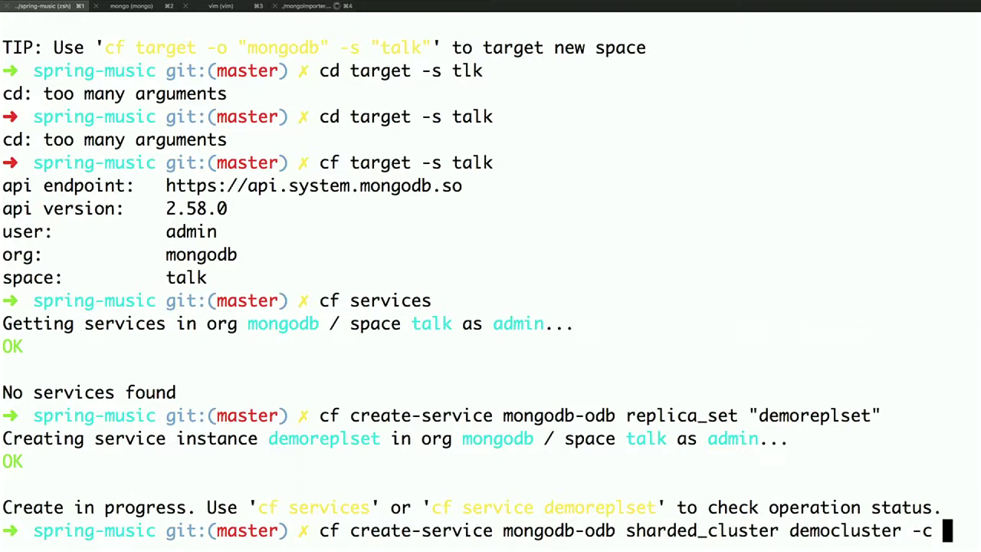
text(\)
key(Return)
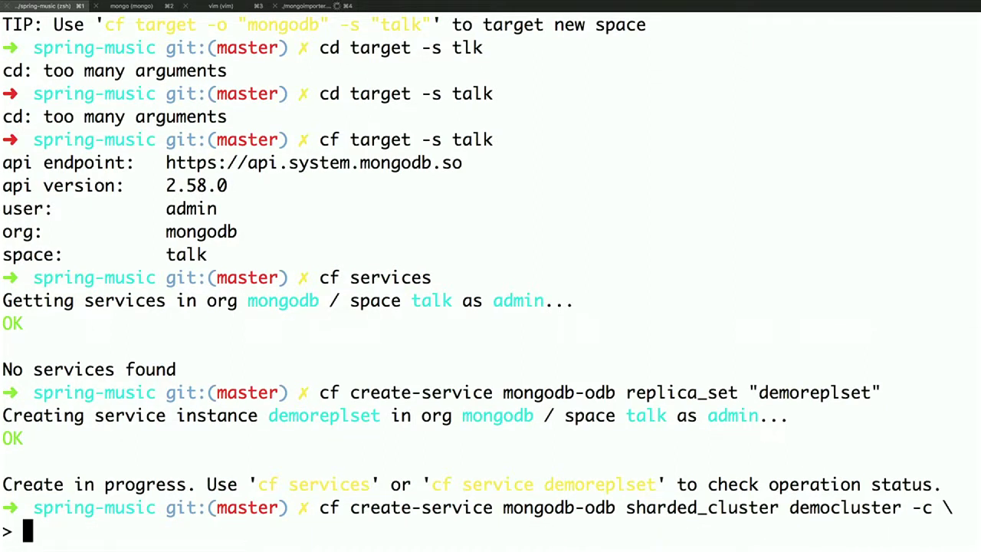
Begin the JSON configuration parameter on the continuation line with "version" : "3.6.0-ent"
text('{ ver)
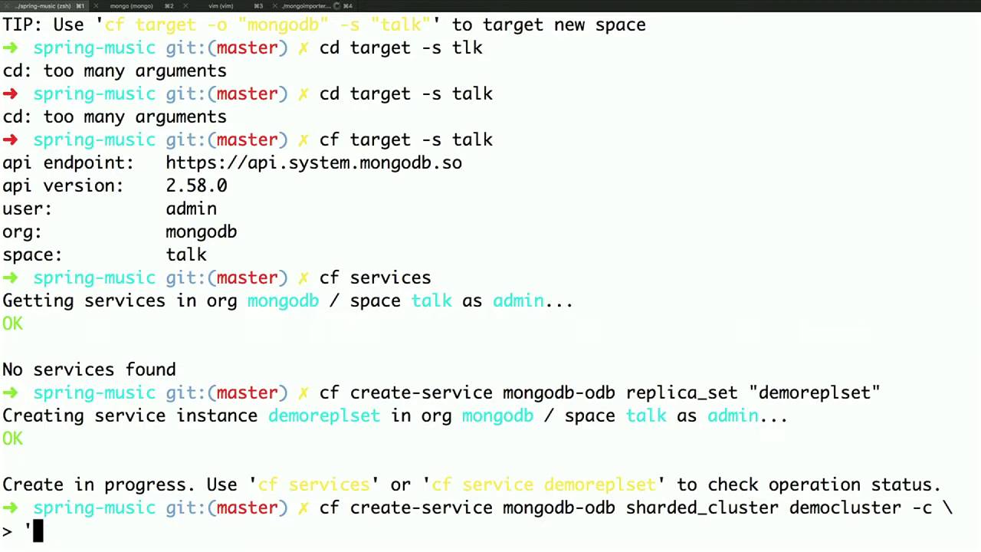
text(sion)
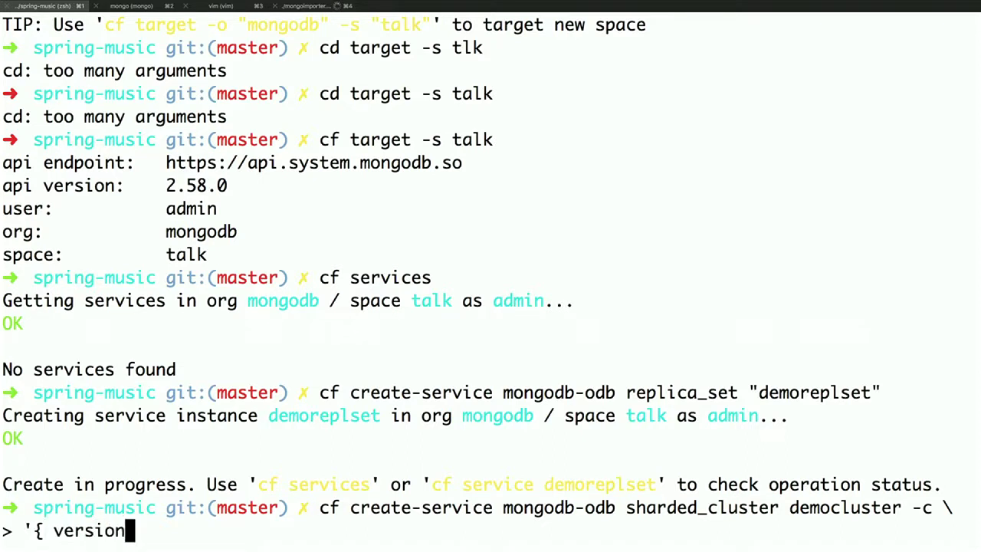
key(BackSpace)
key(BackSpace)
key(BackSpace)
key(BackSpace)
key(BackSpace)
key(BackSpace)
key(BackSpace)
text("version" : "3)
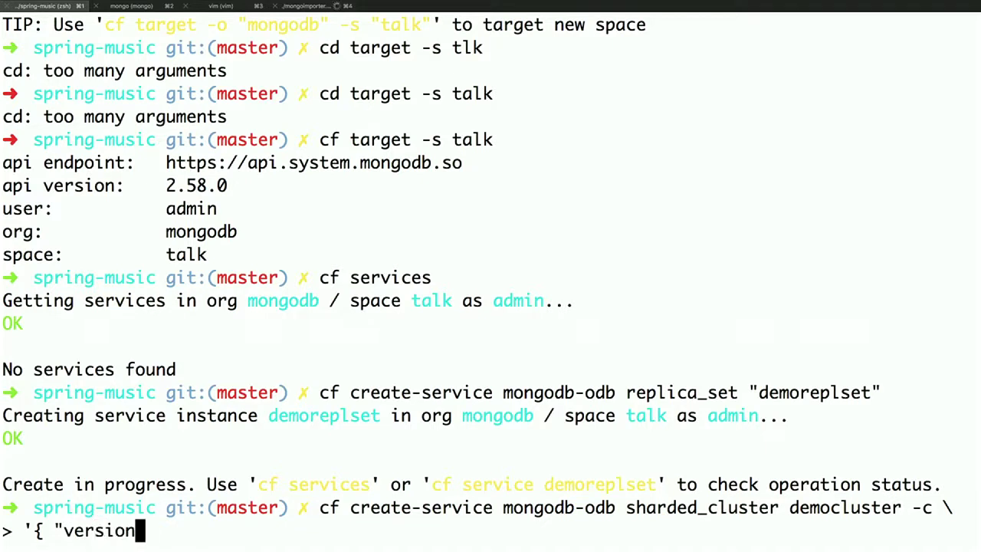
text(.6.)
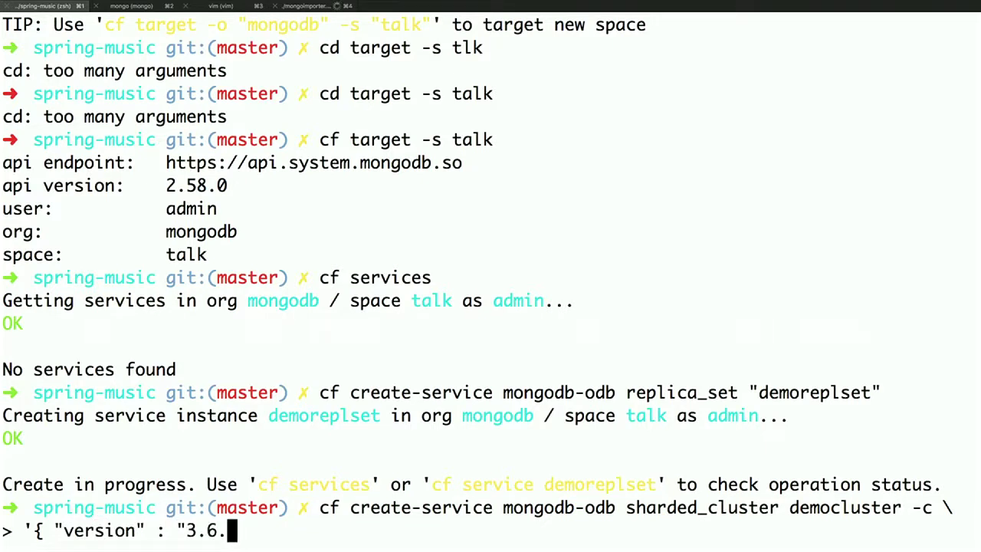
text(0-ent")
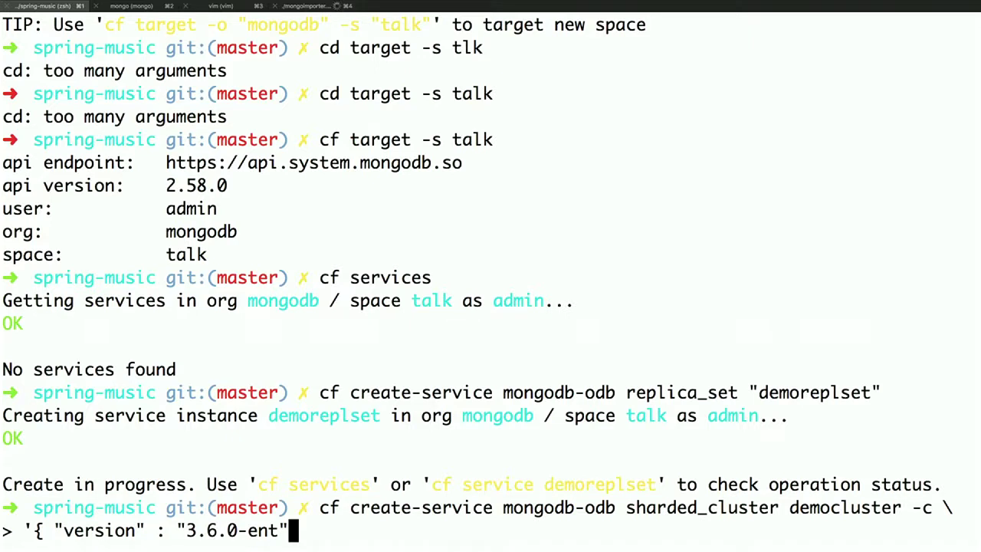
Switch to MongoDB Ops Manager in the browser and open the Deployment processes view of Project 0
key(super+Tab)
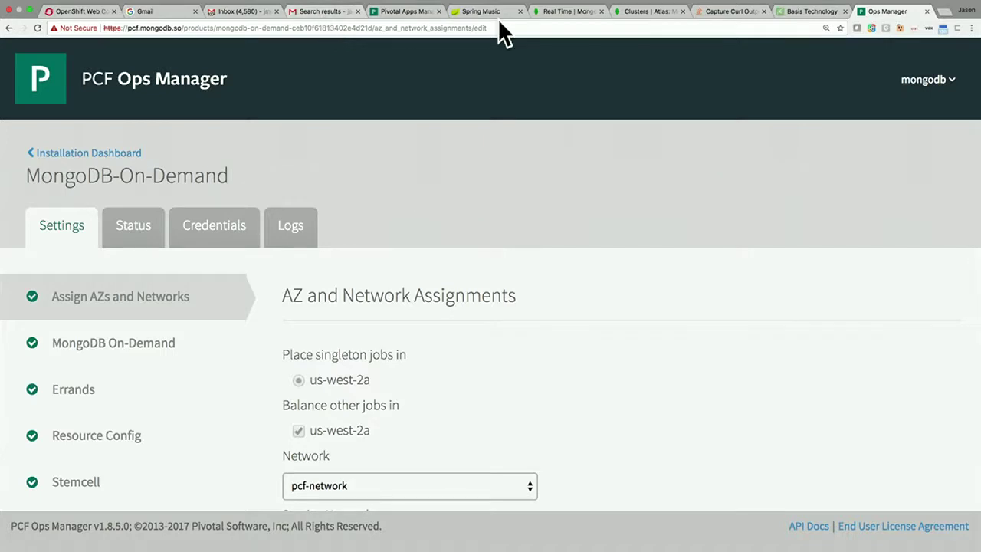
click(640, 13)
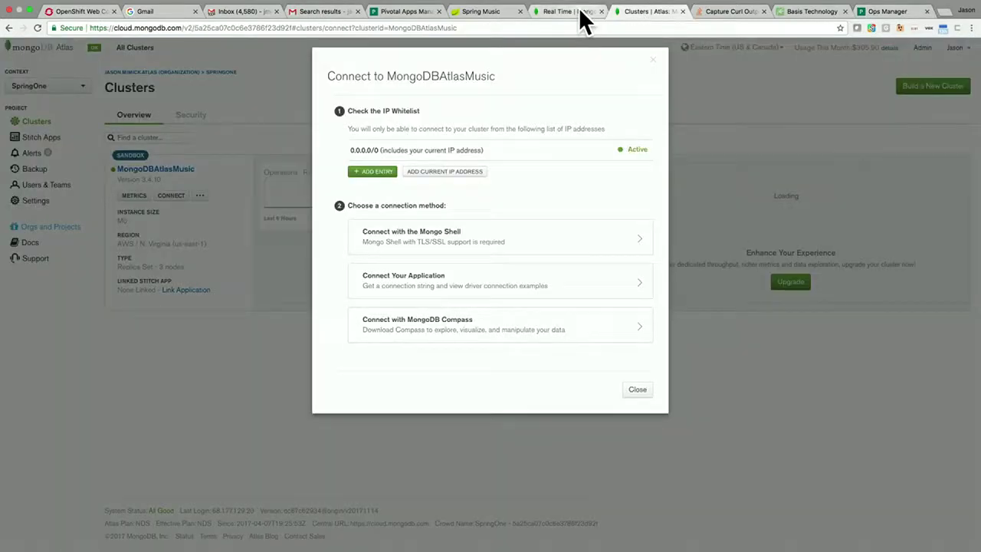
click(578, 12)
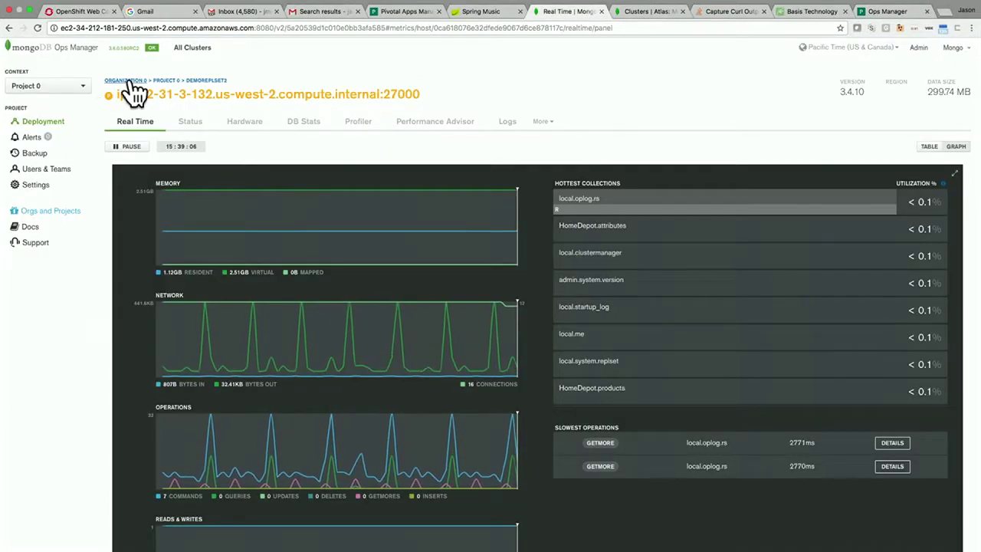
click(126, 80)
click(121, 157)
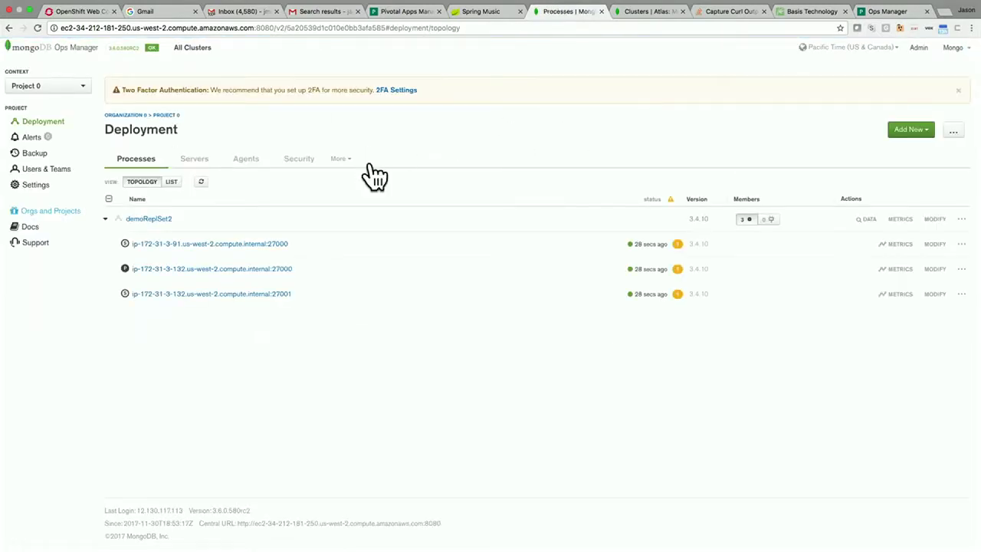
Open the deployment's Version Manager and review the Community and Enterprise Edition version lists
click(344, 160)
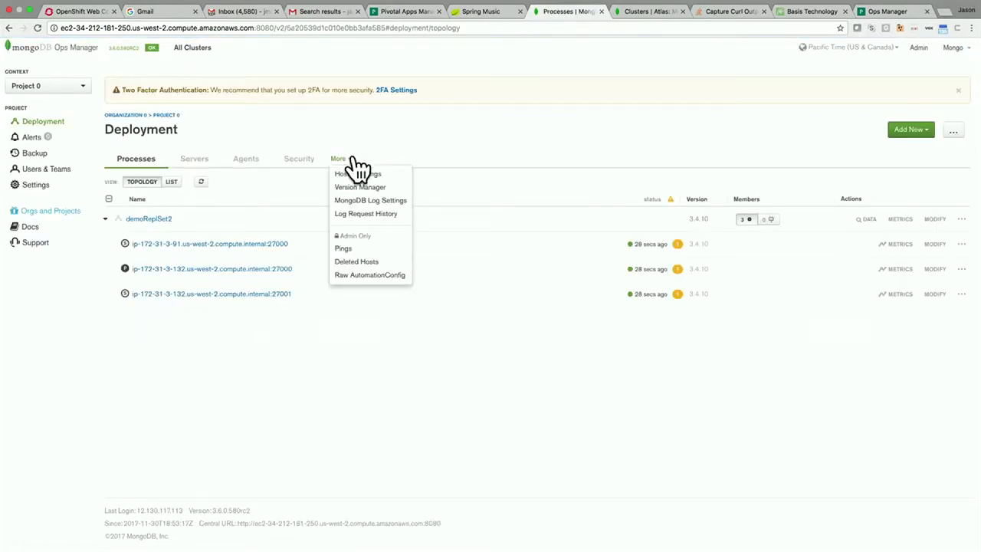
click(400, 189)
scroll(400, 312, down, 3)
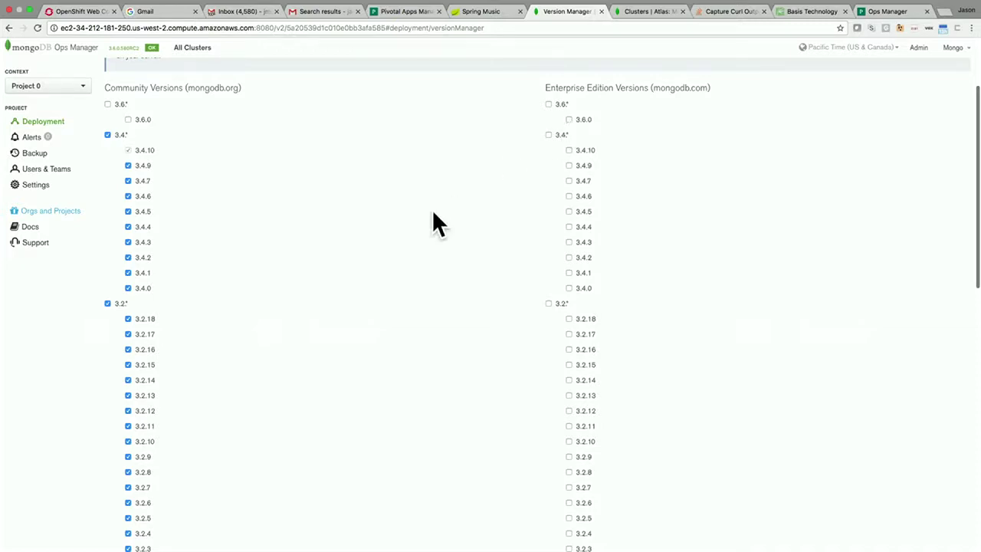
scroll(421, 220, down, 3)
scroll(421, 220, up, 6)
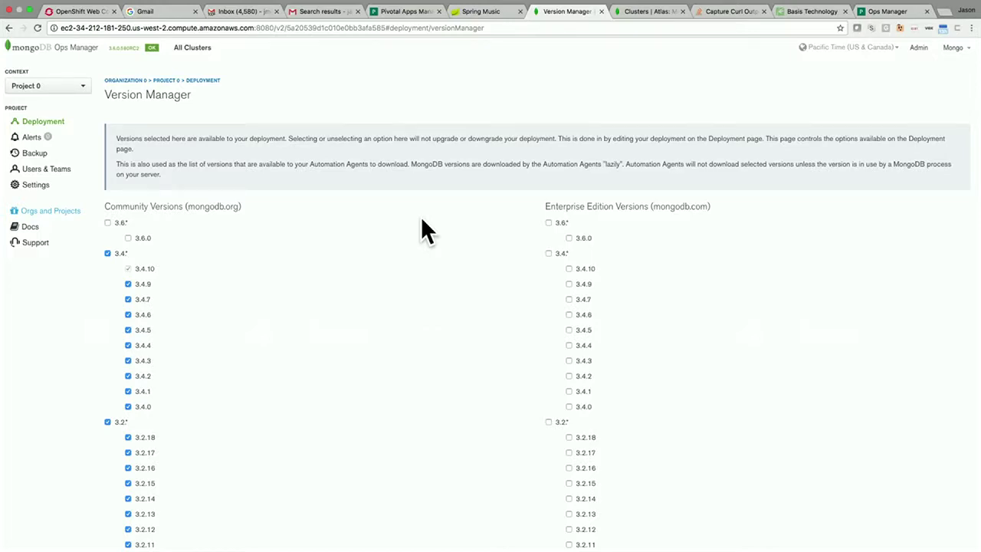
Return to the terminal and add "shards" : 3, "replicas" : 3 and "config-servers" : 3 to the JSON configuration
key(super+Tab)
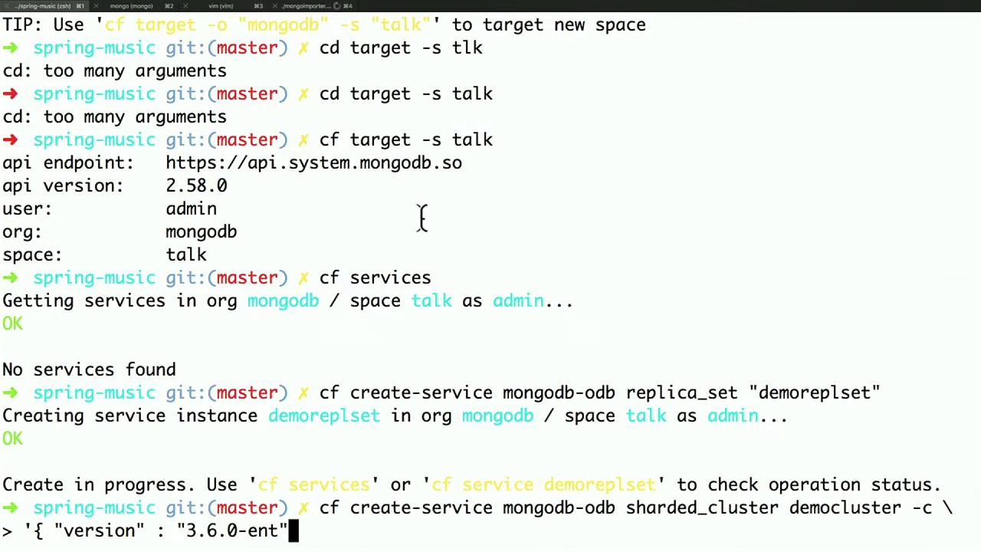
text(, ")
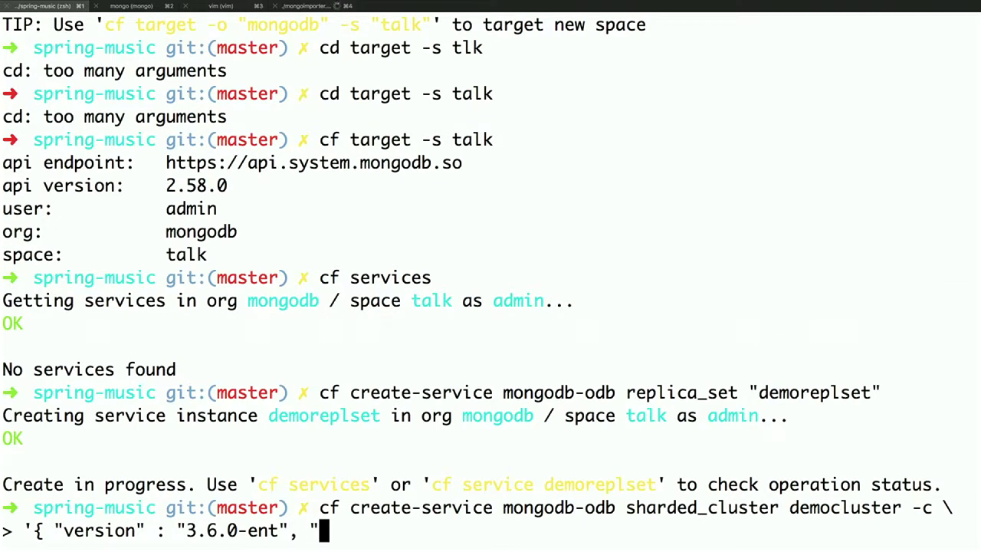
text(shard)
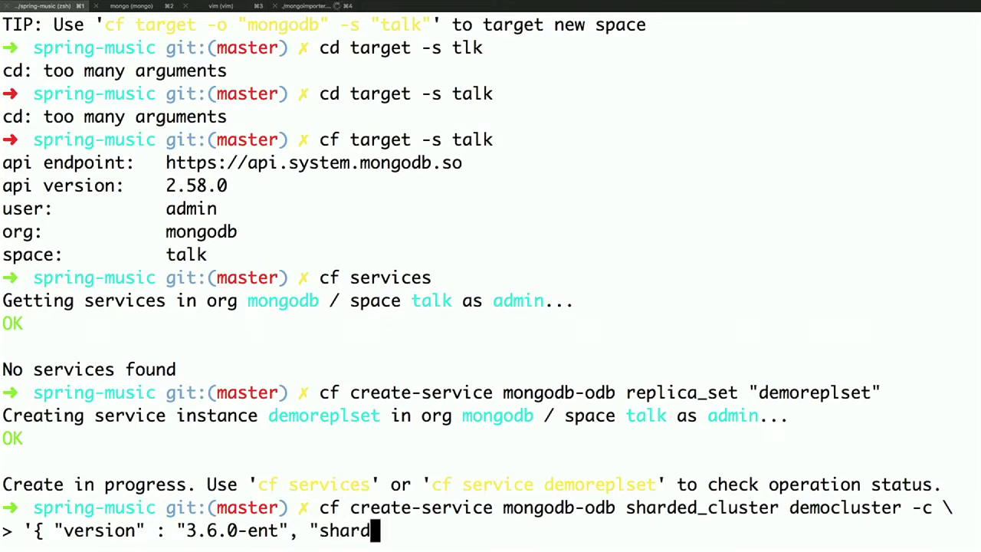
text(s" : 3, )
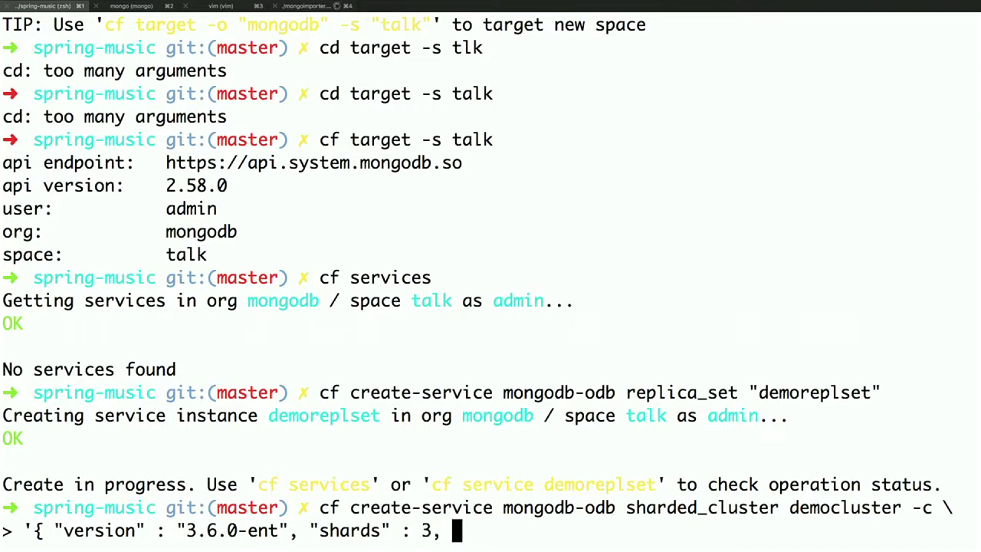
text("replicas" : 3)
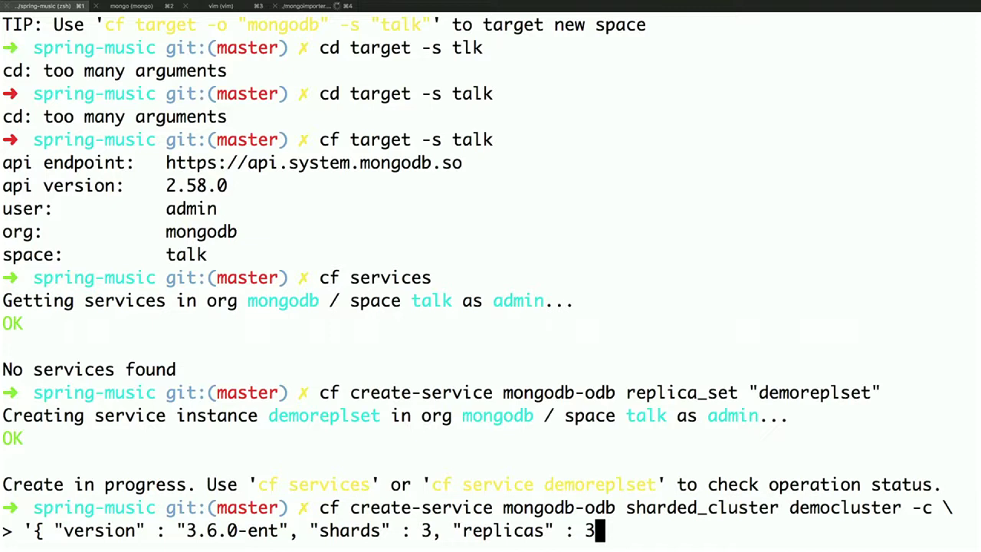
text(,)
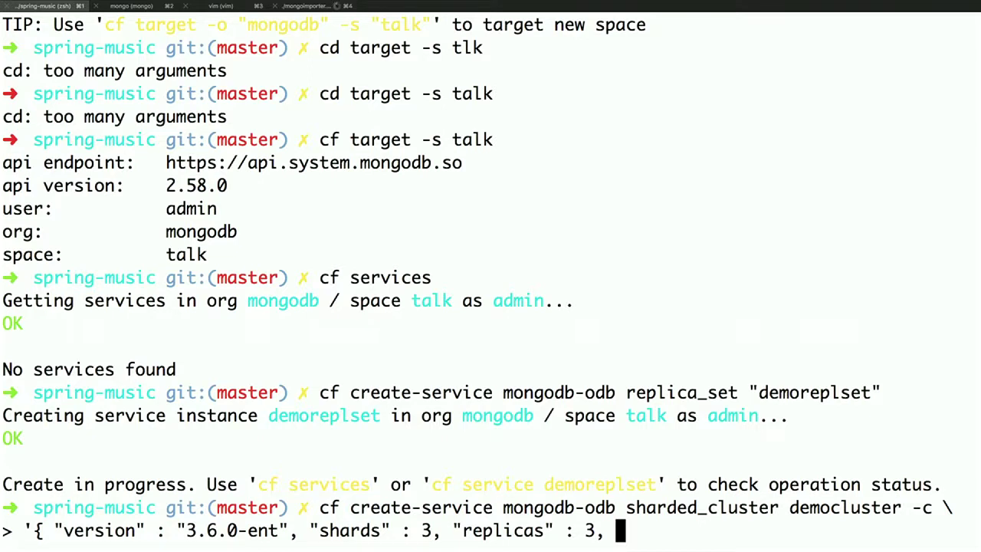
text("config-servers" : 3)
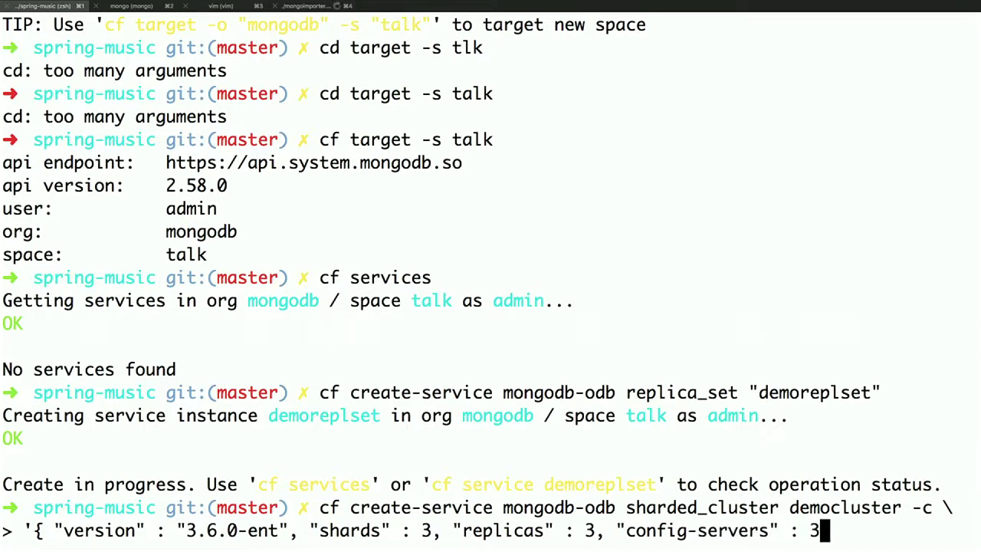
Complete the JSON configuration with "mongoses" : 2 and run the create-service command for democluster
text(,)
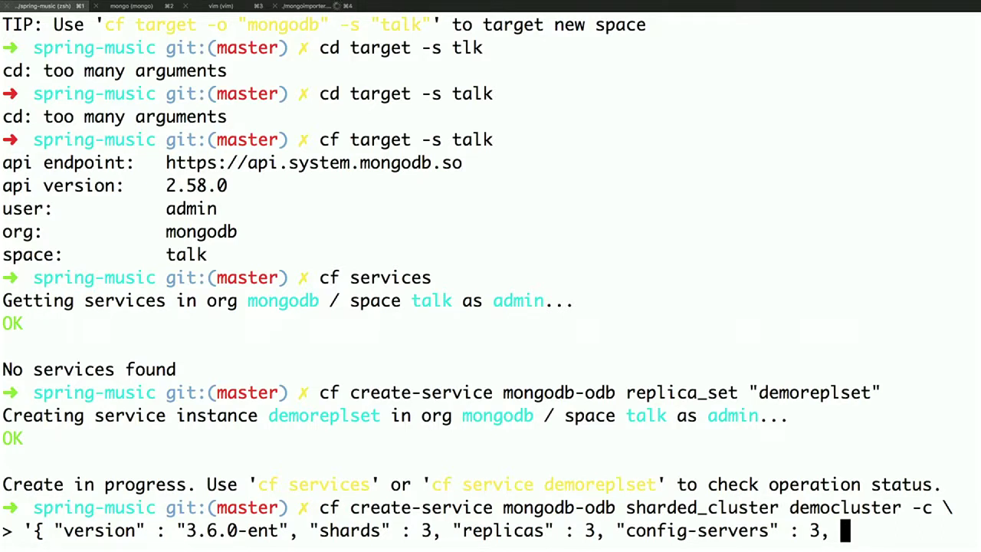
text("mongo)
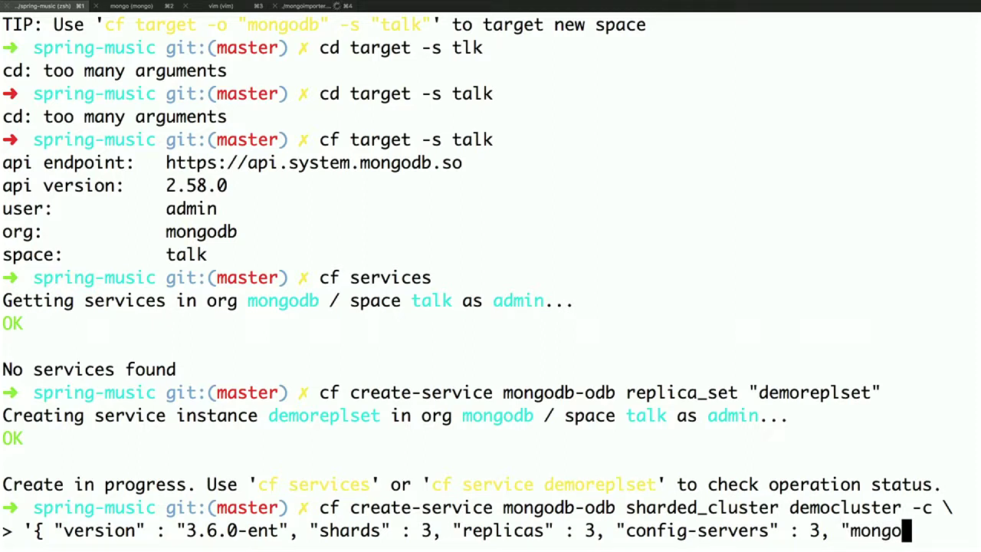
text(ses" : 2 }')
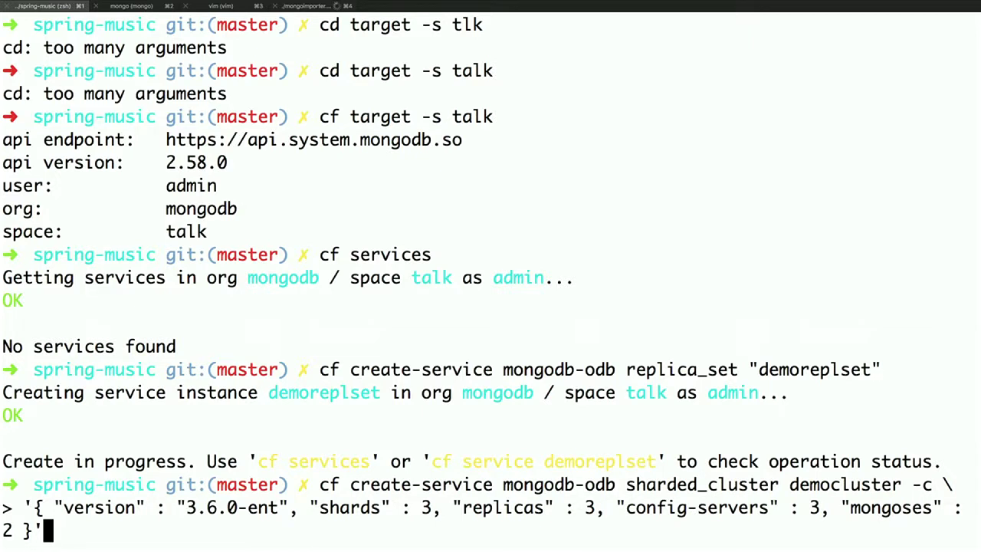
key(Return)
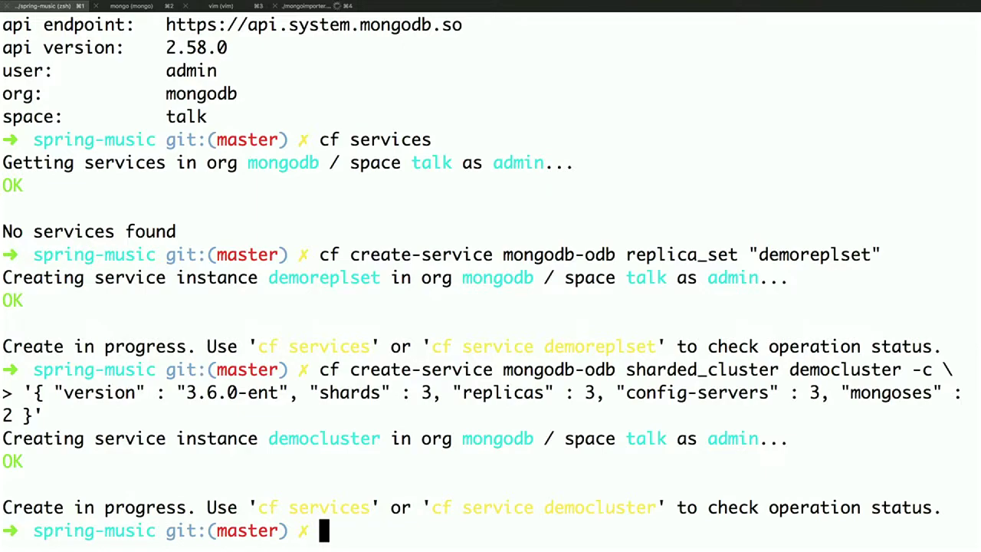
Switch to Pivotal Apps Manager in the browser and show the services of the talk space in the mongodb org
key(super+Tab)
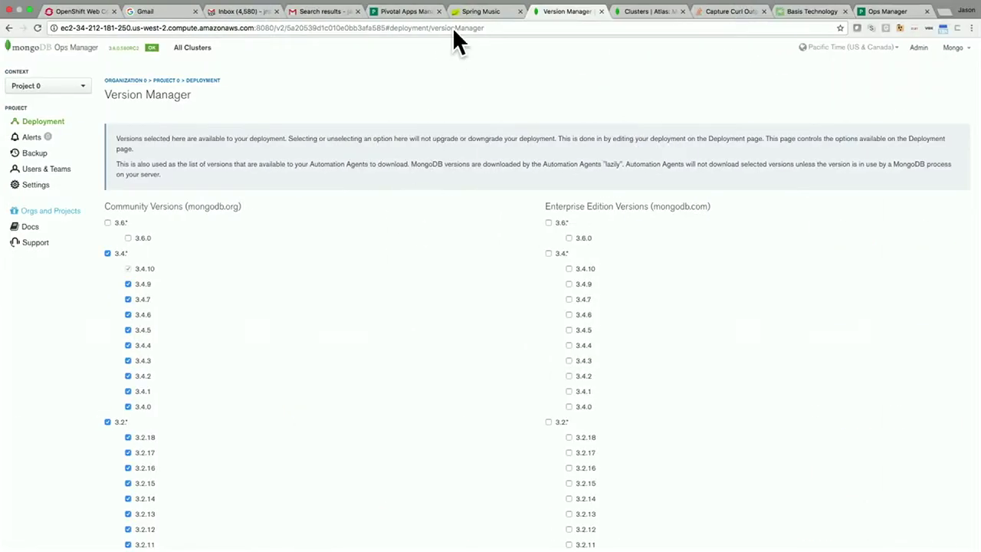
click(389, 14)
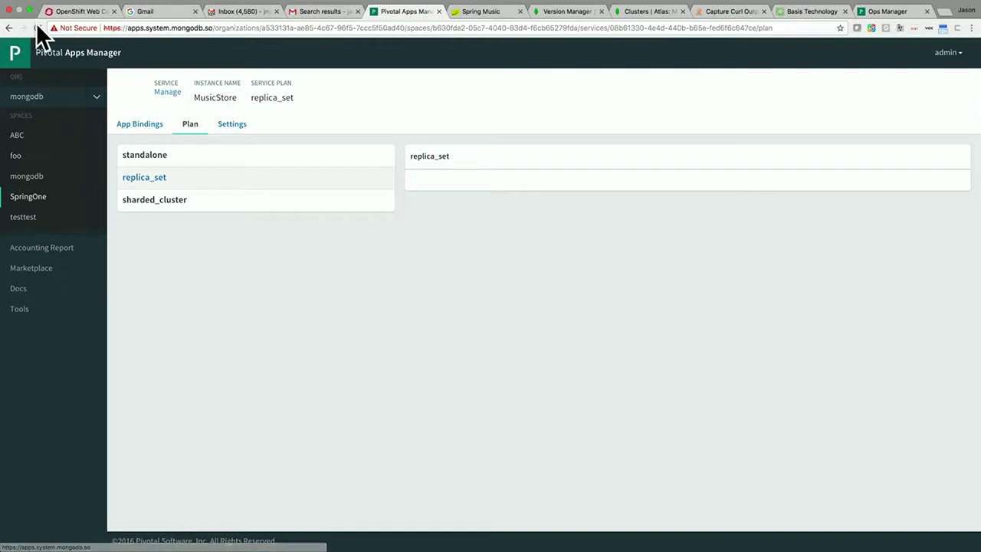
click(17, 107)
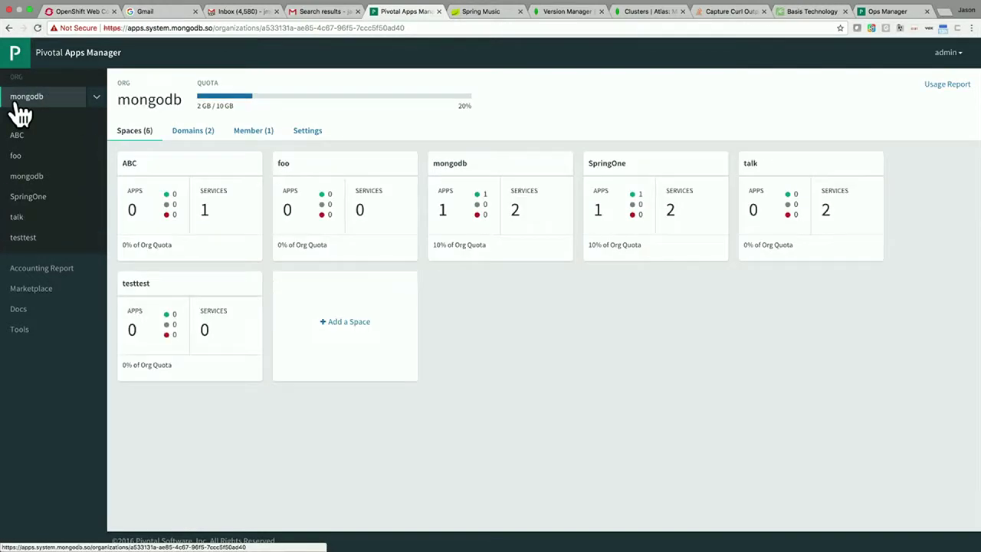
click(779, 161)
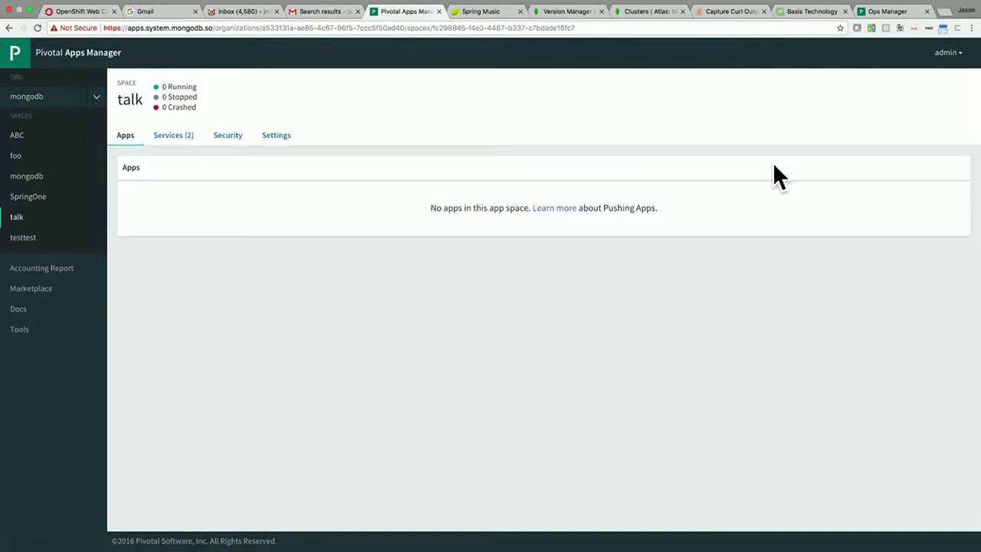
click(164, 130)
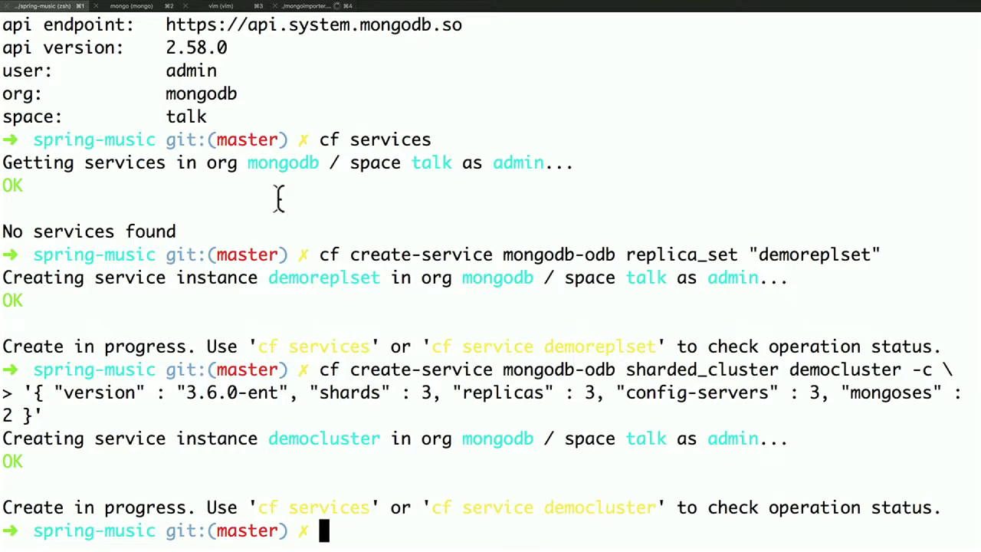
Deploy the spring-music application to the talk space with cf push
text(cf push)
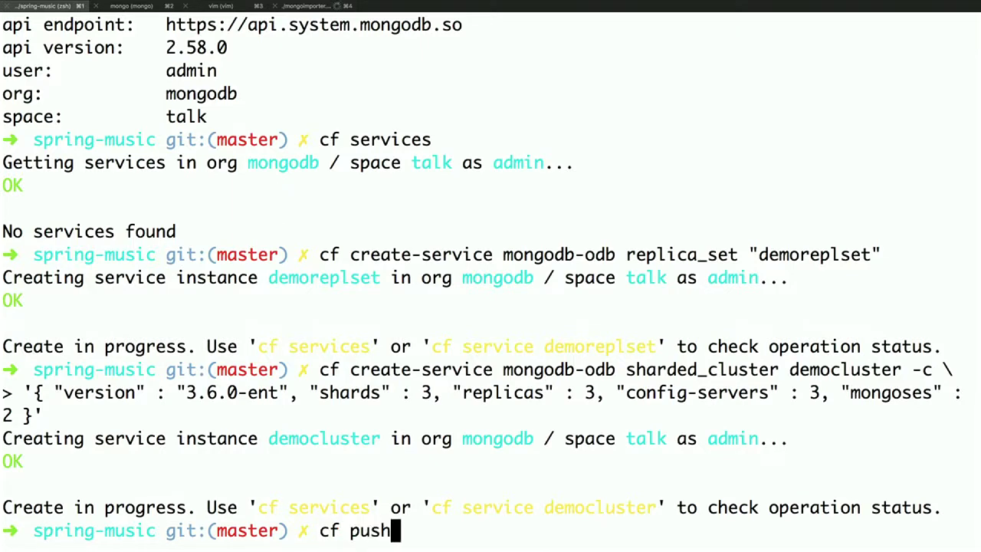
key(Return)
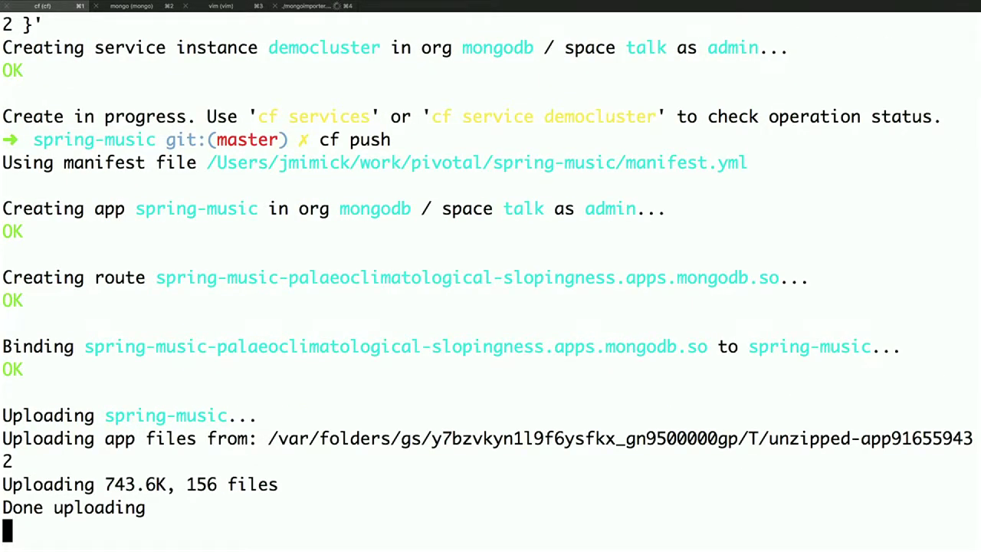
Switch to MongoDB Ops Manager in the browser, leave the Version Manager and list the account's organizations
key(super+Tab)
click(571, 22)
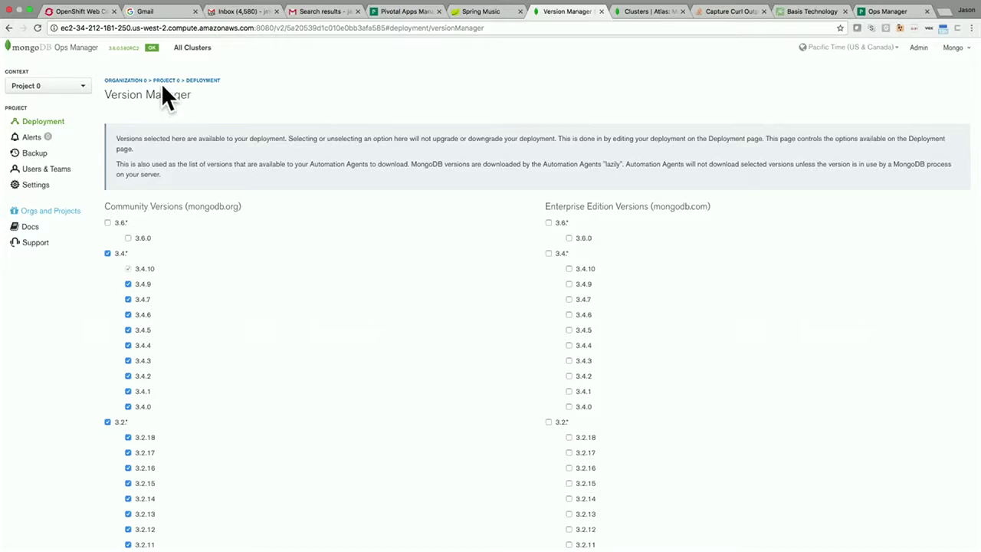
click(128, 80)
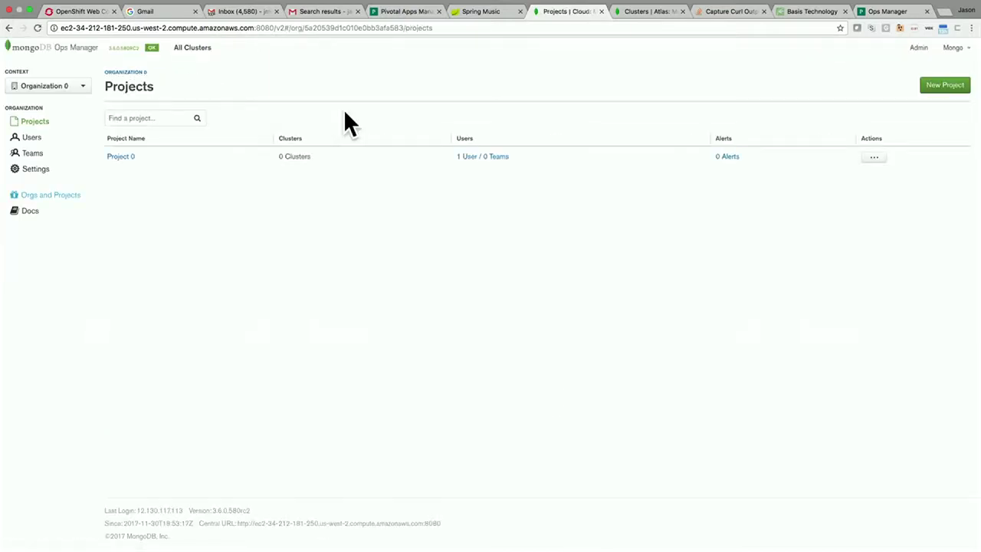
click(119, 156)
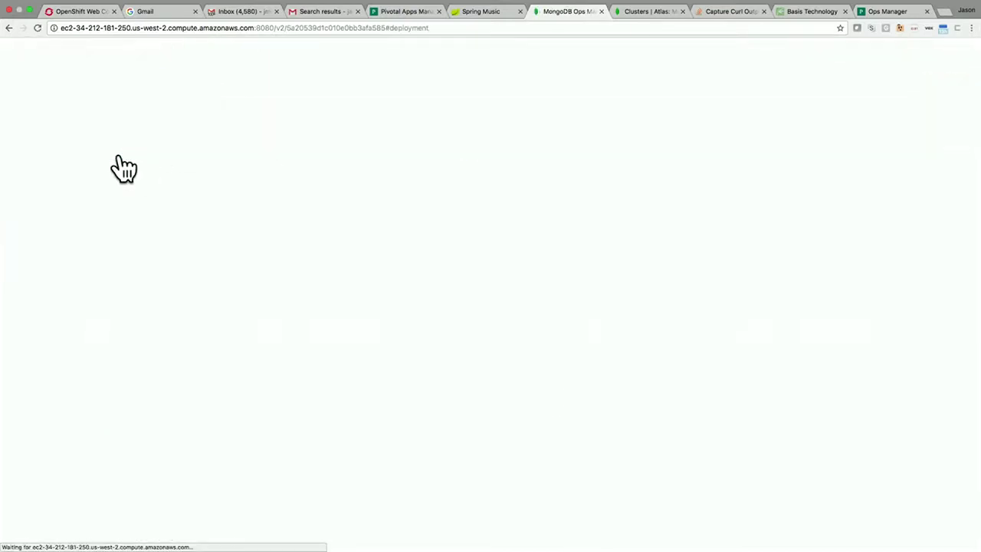
click(959, 50)
click(926, 77)
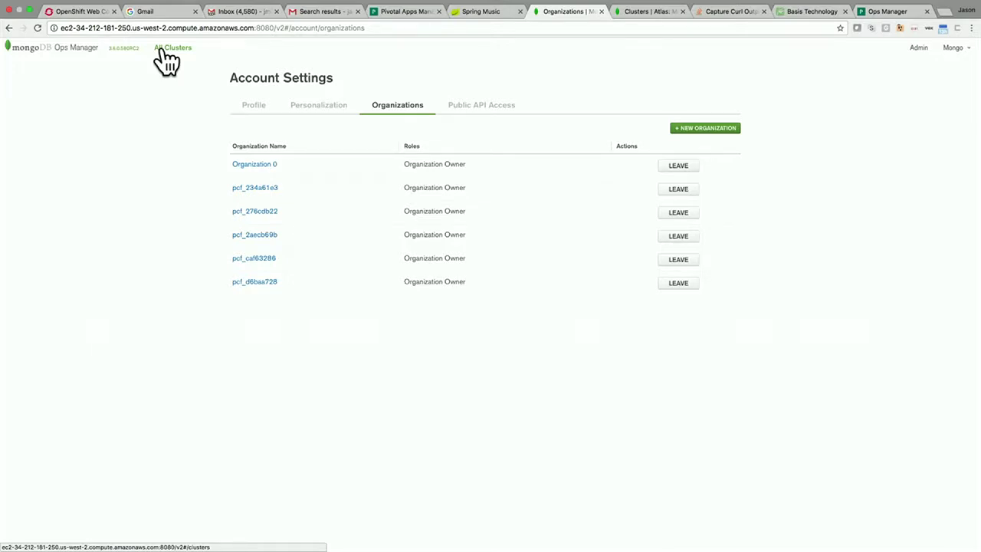
Open the All Clusters overview in Ops Manager and review the clusters of every project
key(super+plus)
key(super+plus)
key(super+plus)
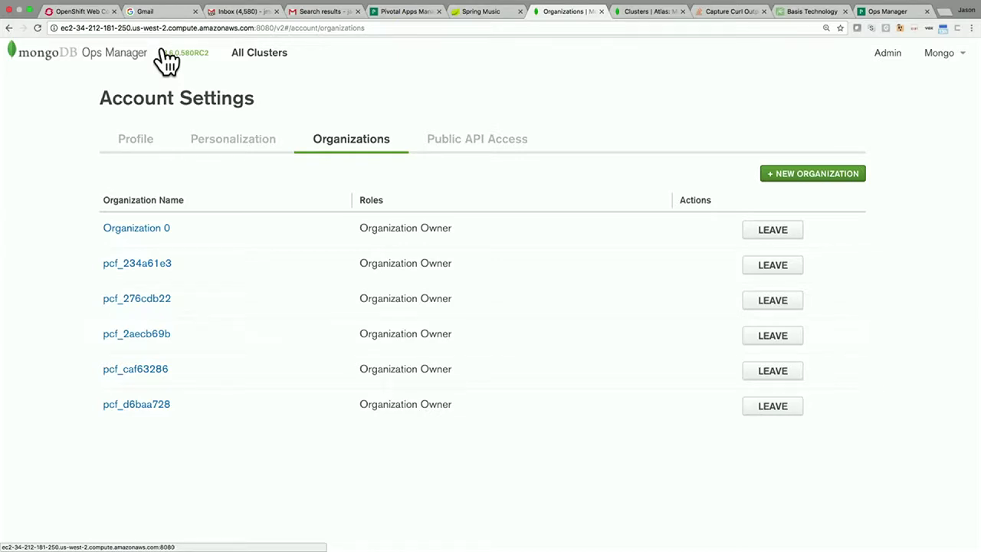
click(241, 64)
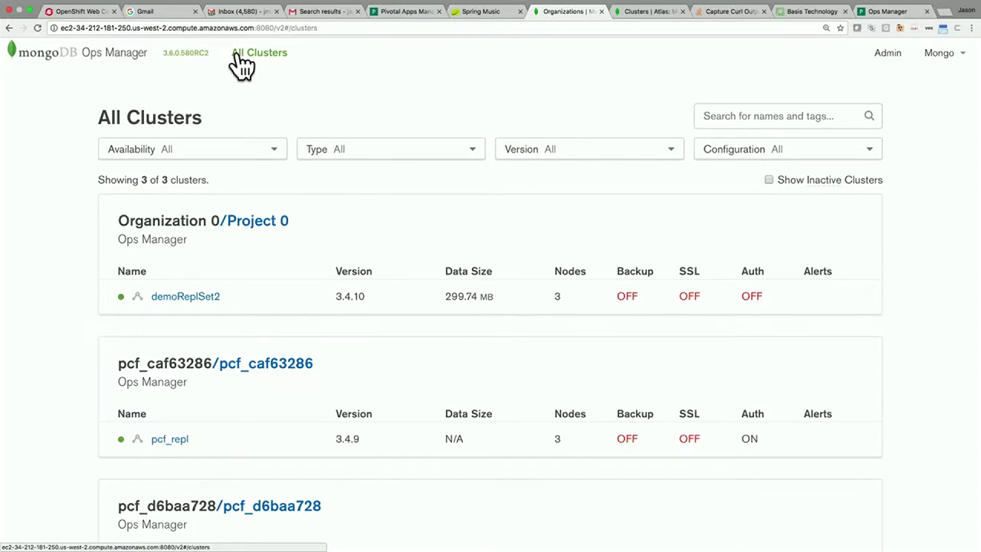
click(418, 13)
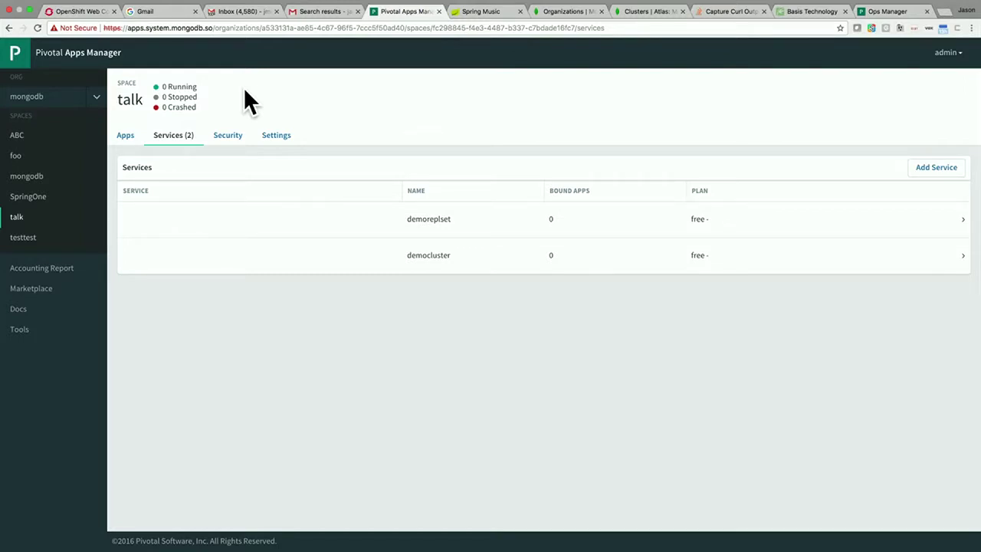
click(624, 12)
click(570, 12)
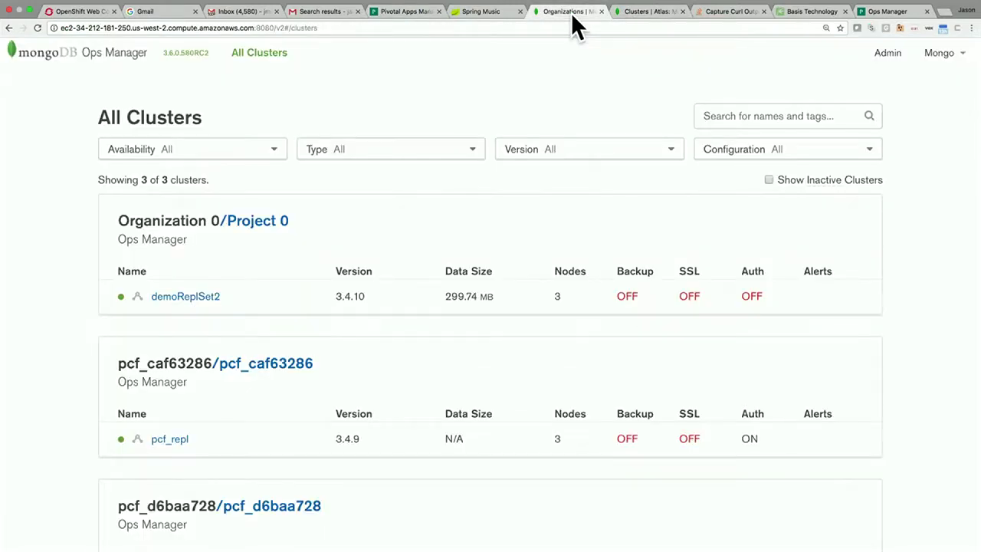
scroll(517, 211, down, 4)
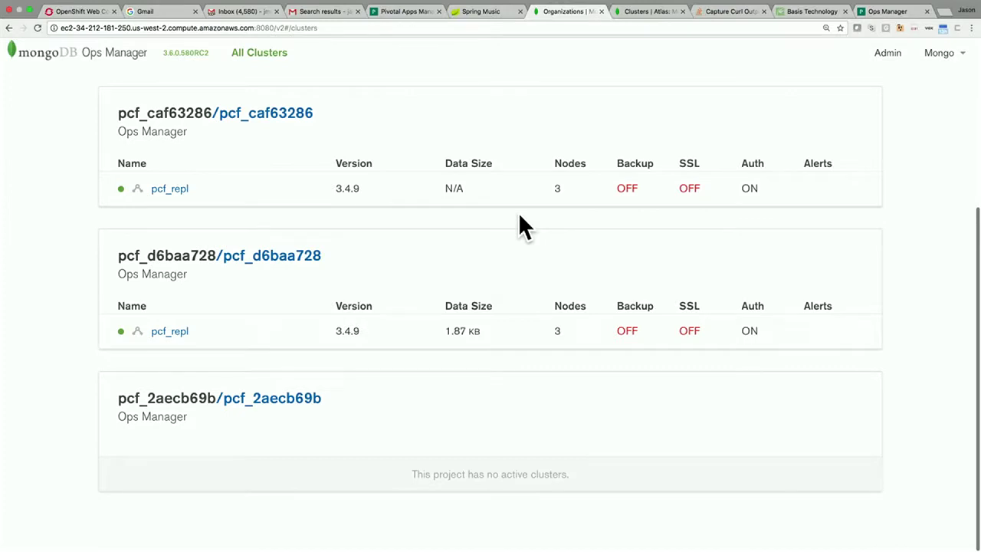
Open the pcf_repl cluster of project pcf_caf63286 and examine its Opcounters charts and the available metrics
click(169, 189)
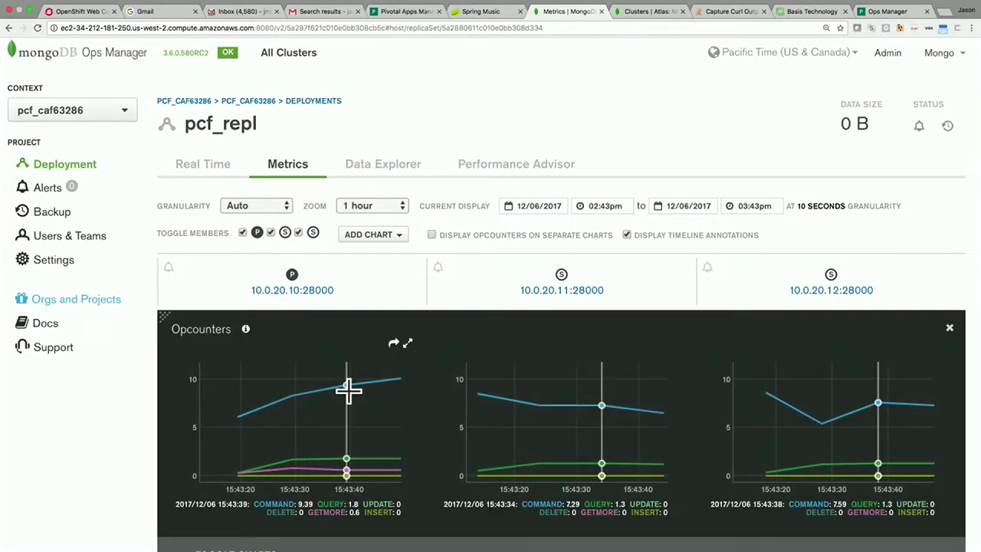
scroll(352, 397, down, 3)
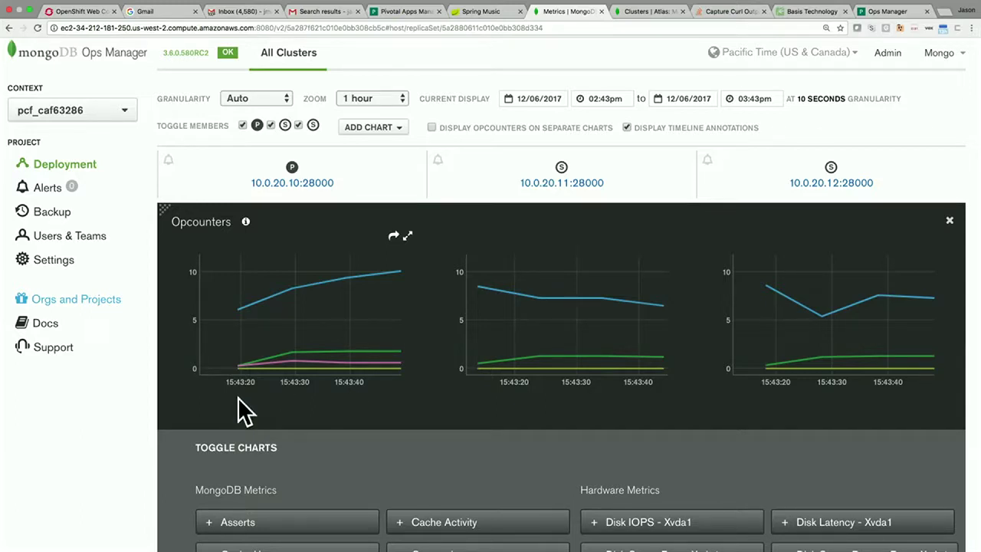
key(super+equal)
key(super+equal)
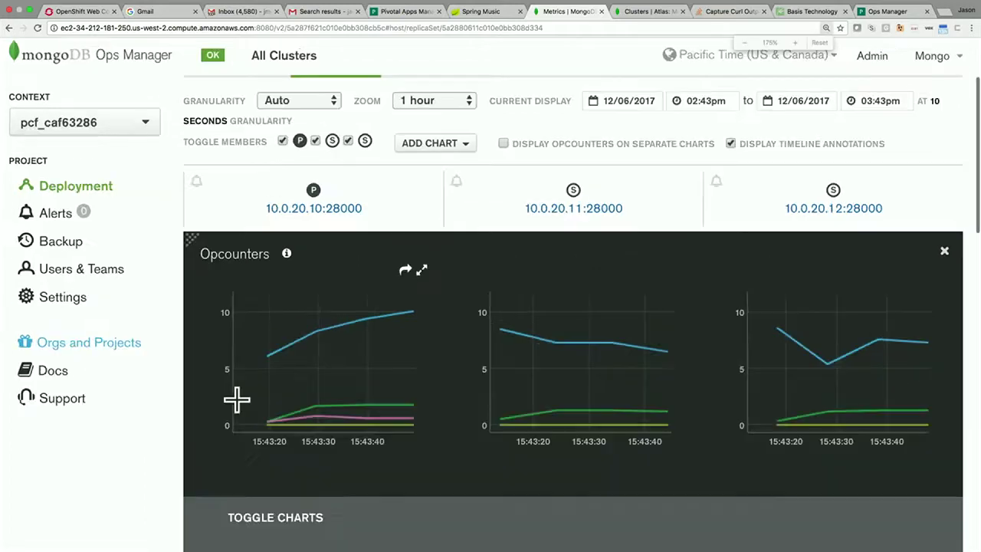
scroll(237, 396, down, 2)
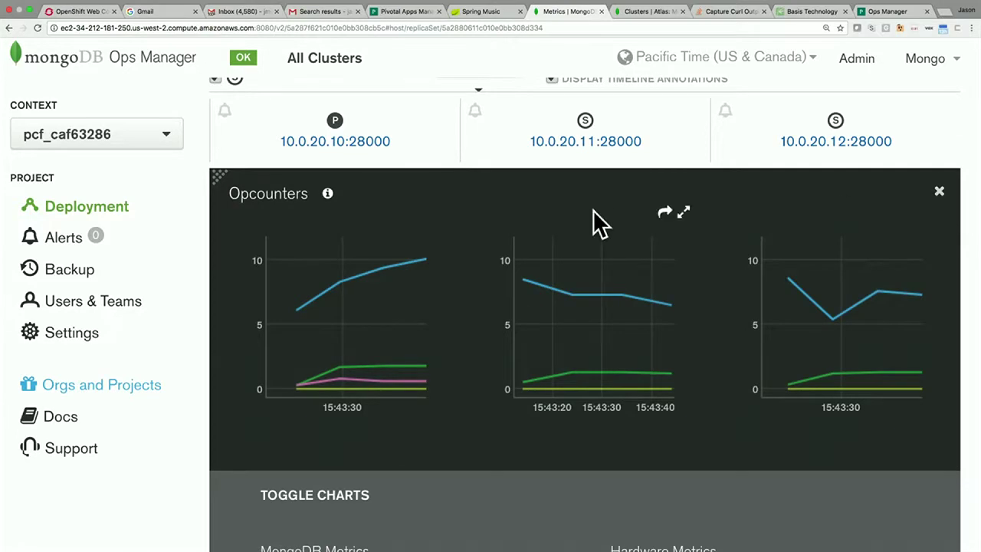
key(super+minus)
key(super+minus)
key(super+minus)
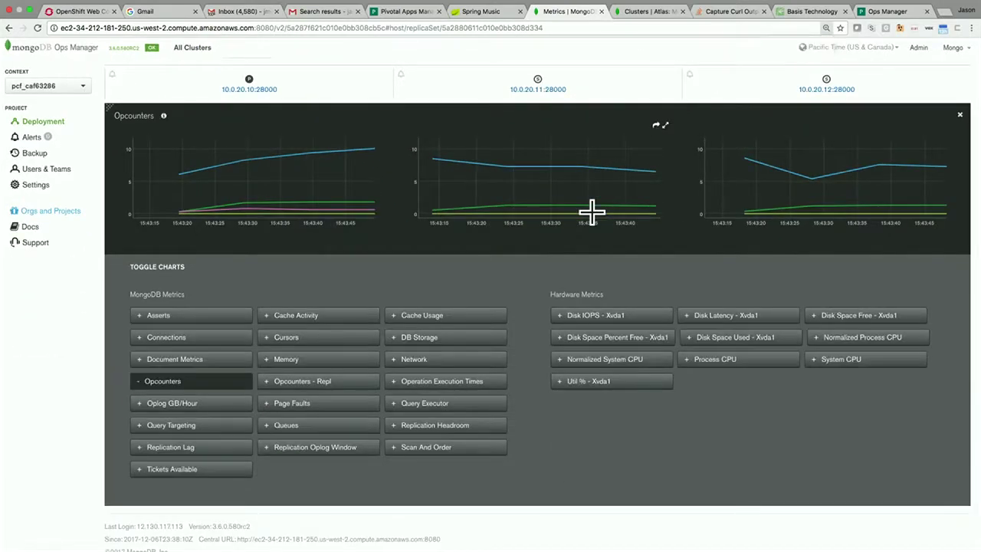
key(super+plus)
key(super+plus)
key(super+plus)
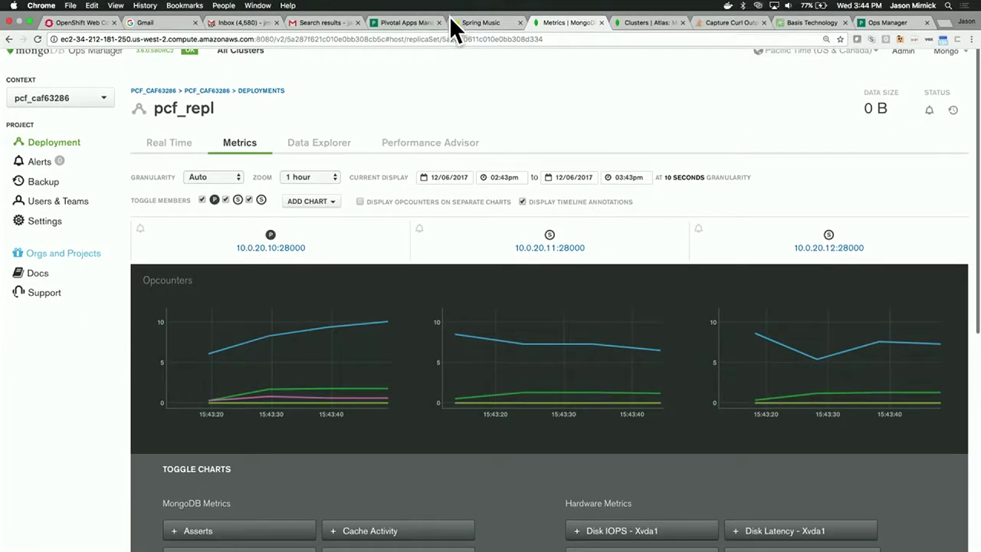
Close the Spring Music page and reload the talk space's services in Pivotal Apps Manager
click(452, 20)
click(520, 22)
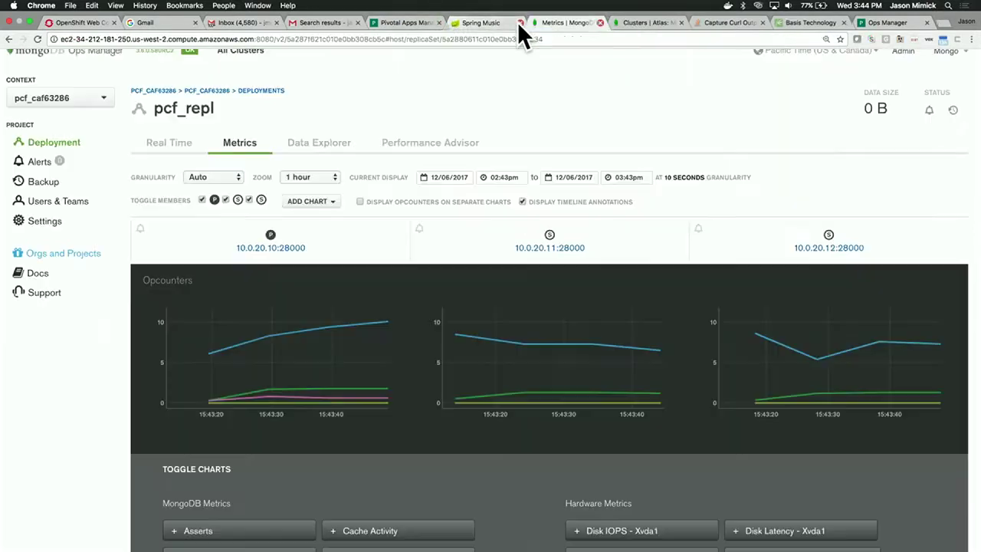
click(429, 22)
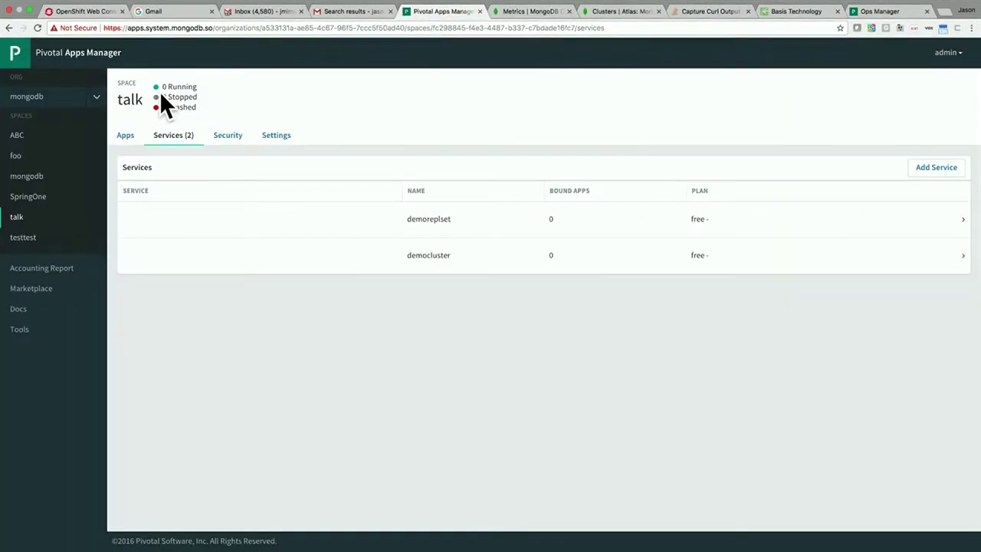
click(39, 27)
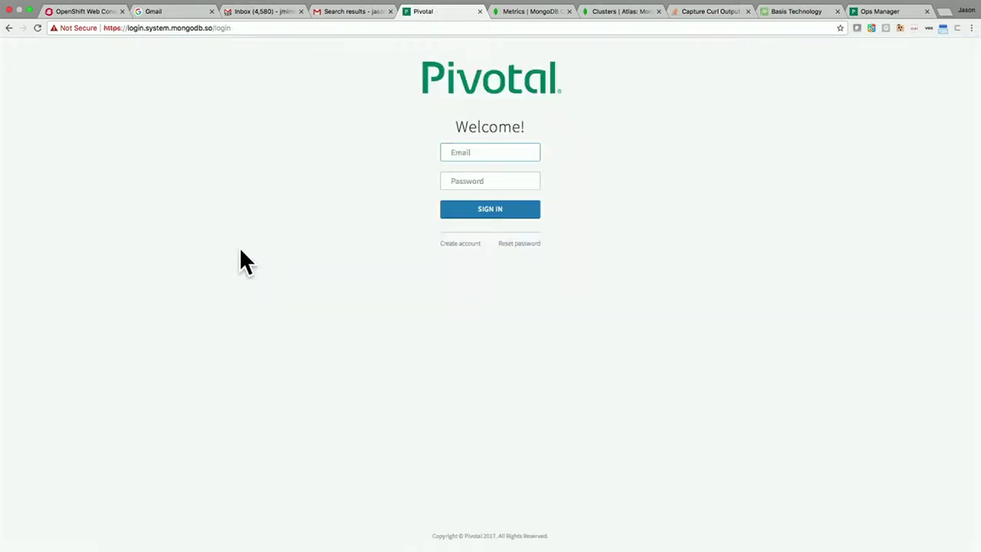
Close the personal inbox, search the work mailbox for the colleague's demo e-mail and open the Pivotal Demo conversation
click(350, 23)
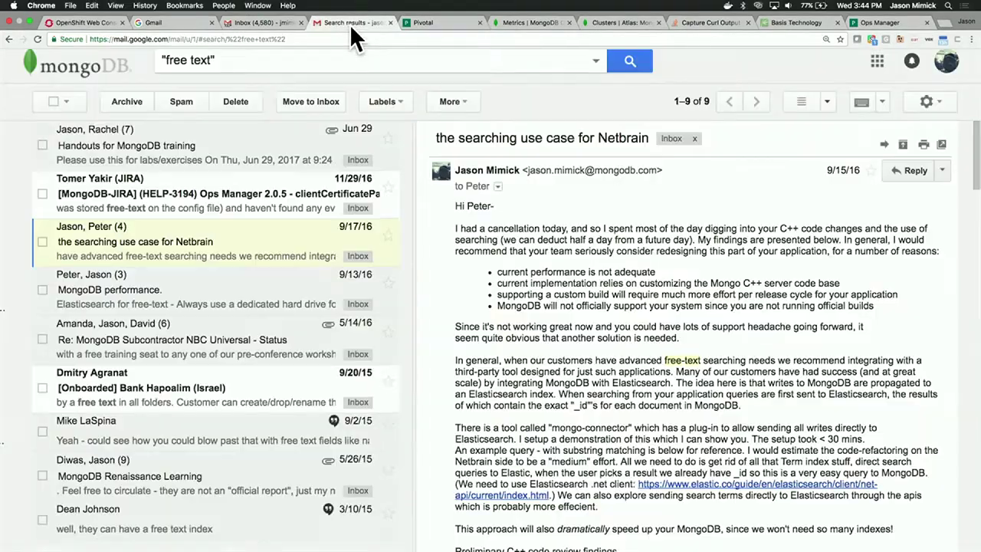
click(267, 23)
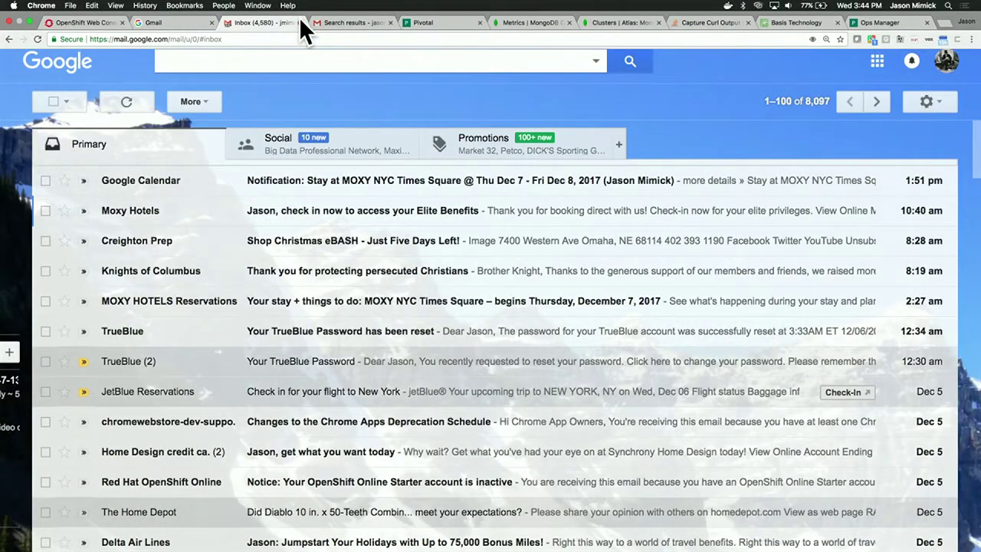
click(301, 22)
drag(243, 49, 150, 58)
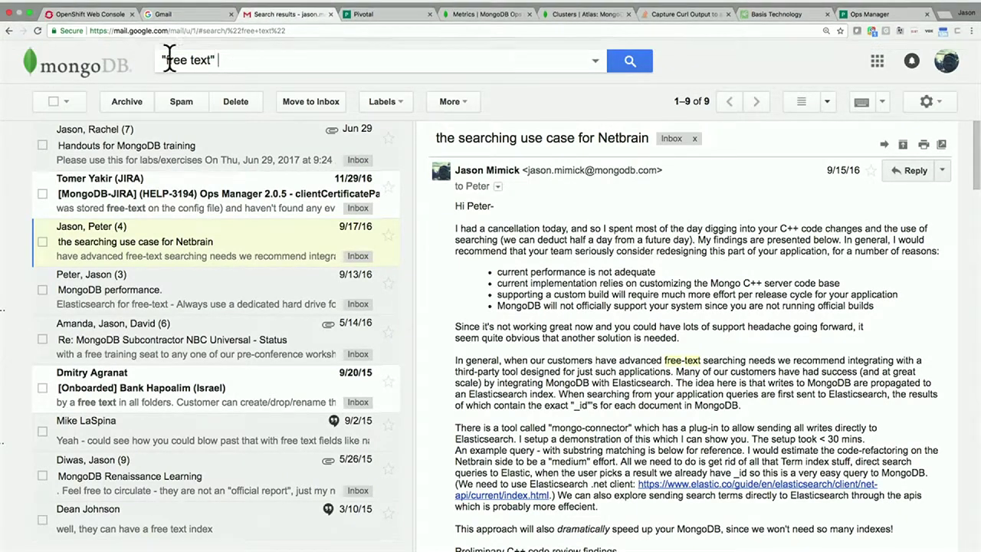
text(jordan demo)
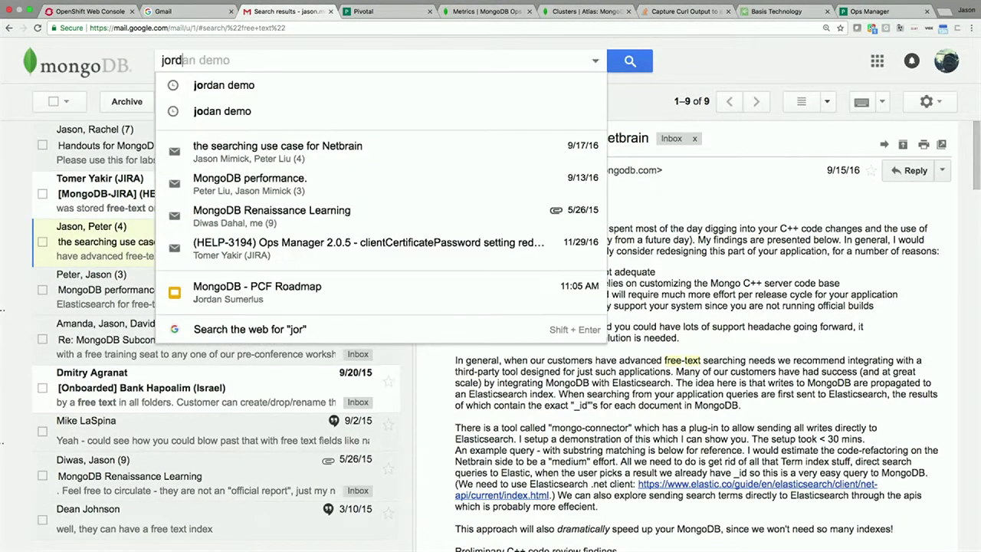
key(Return)
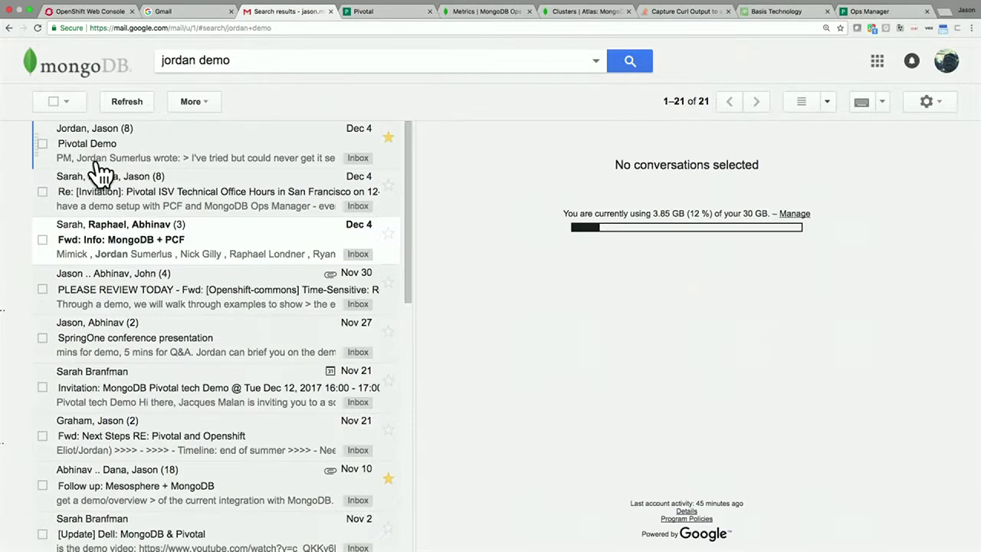
click(111, 163)
drag(455, 273, 501, 273)
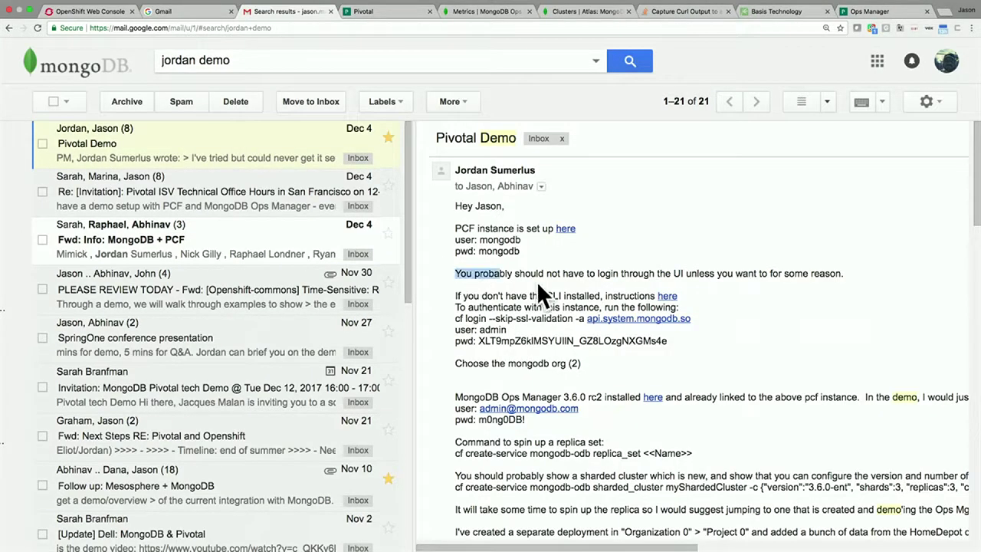
Copy the CLI user name admin from the message into the Email field of the Pivotal login page
double_click(495, 330)
key(ctrl+c)
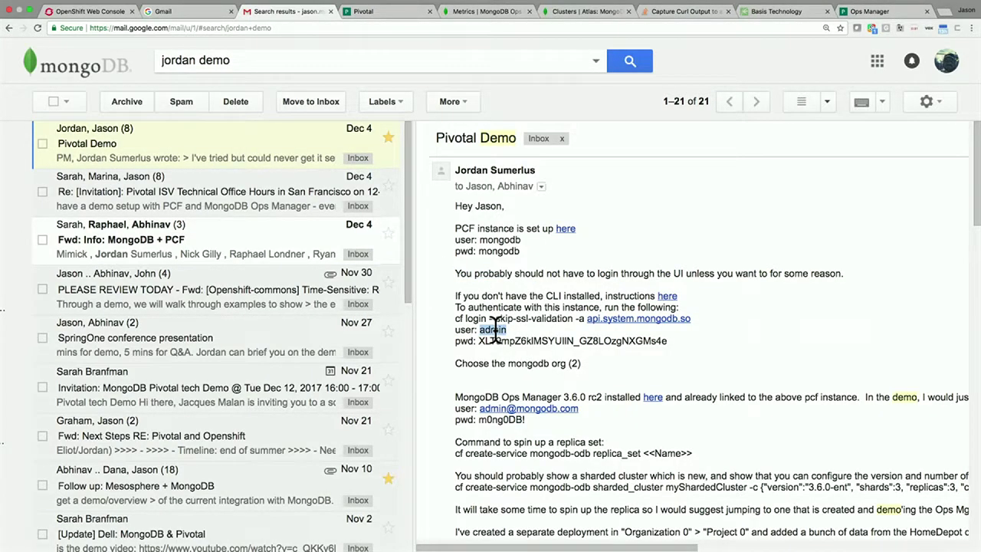
click(386, 12)
click(449, 157)
key(ctrl+v)
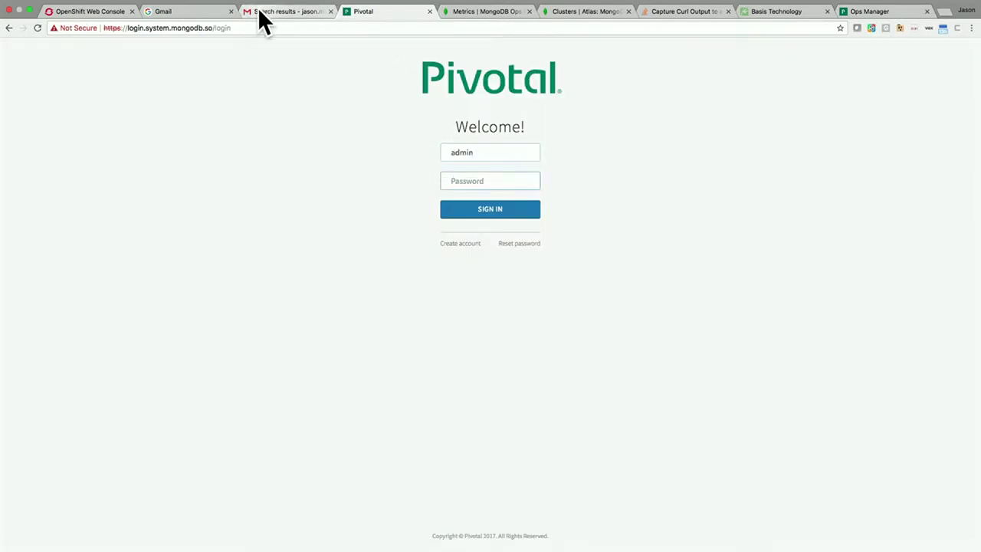
Copy the admin account password from the message into the Password field and sign in to Pivotal Apps Manager
click(257, 9)
double_click(567, 341)
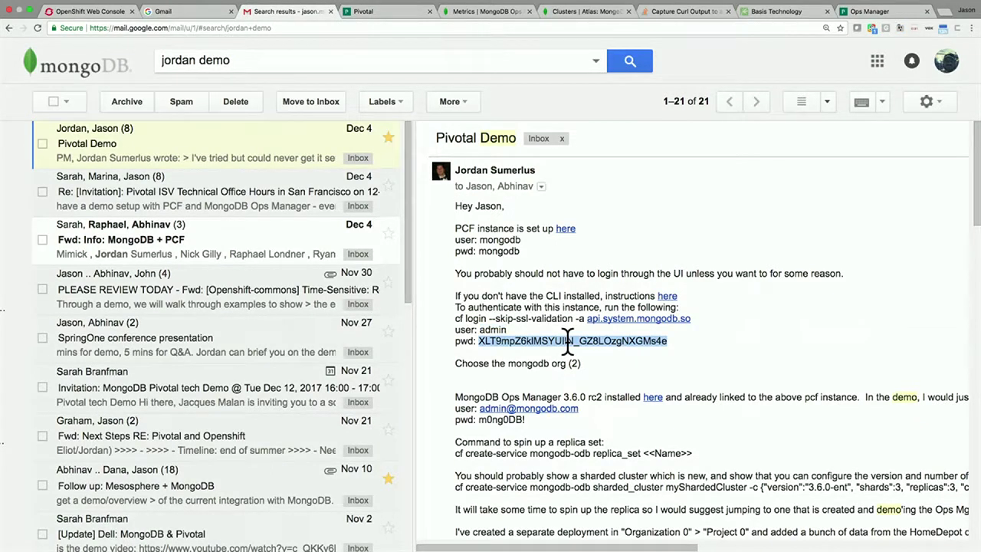
click(360, 16)
key(ctrl+v)
click(479, 222)
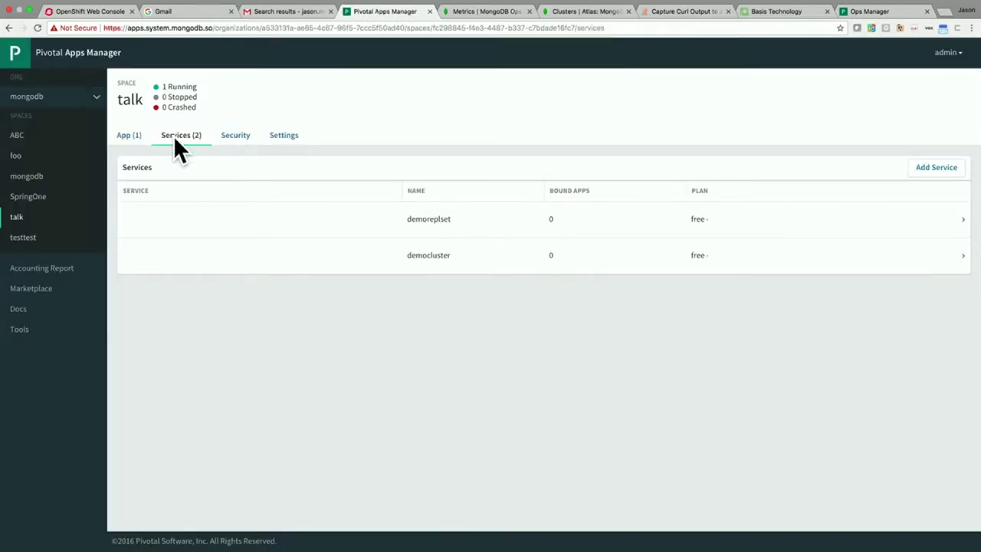
Review the app and service lists of the talk space and open the spring-music app's overview
click(127, 137)
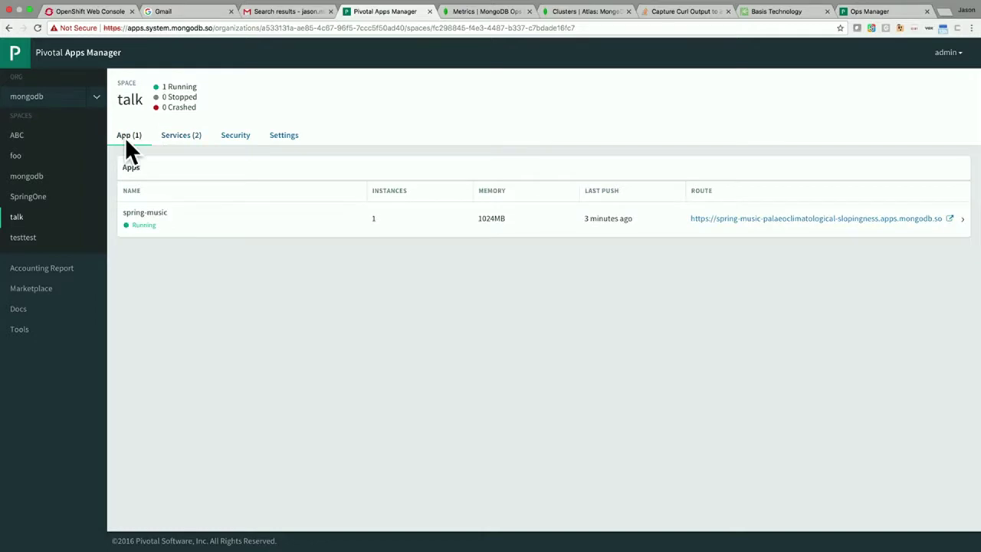
key(super+equal)
key(super+equal)
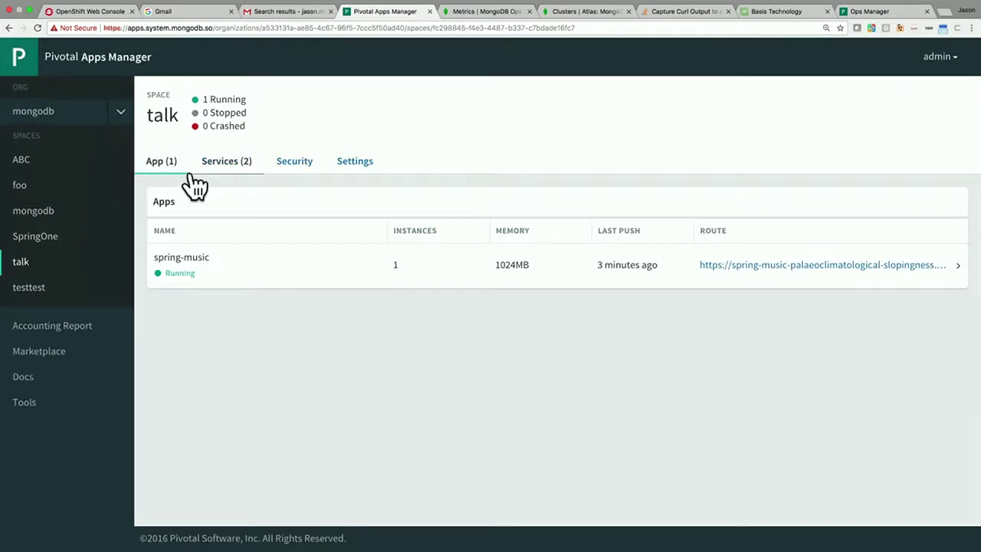
click(225, 165)
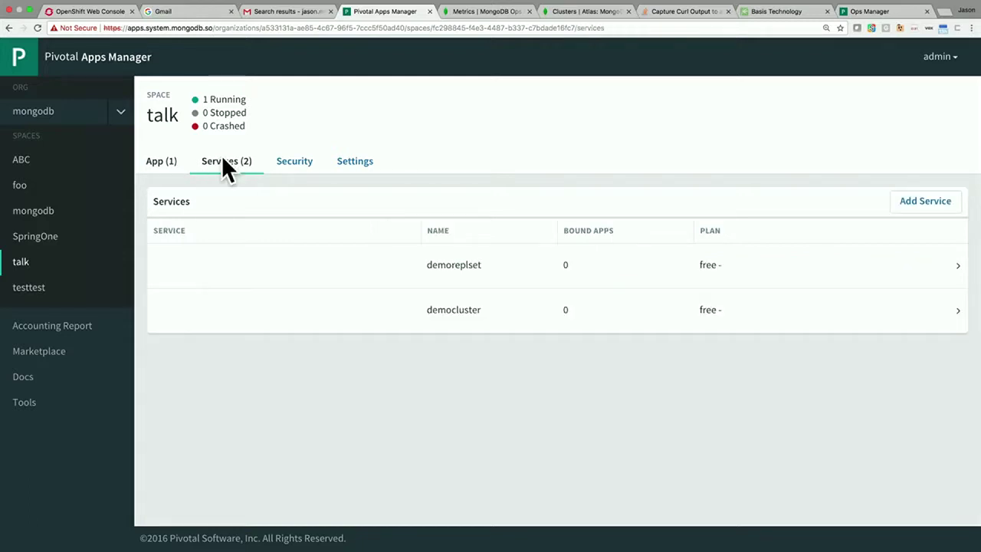
click(162, 159)
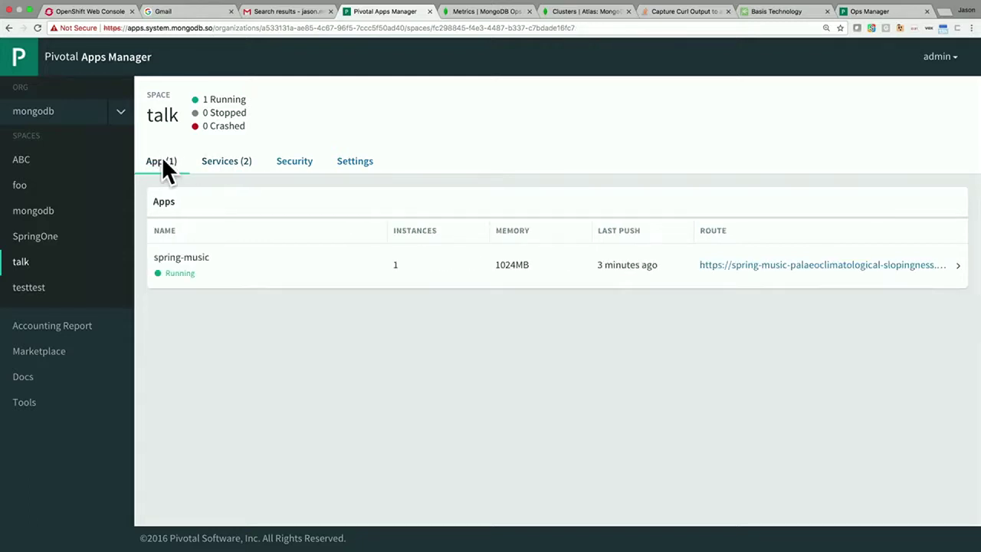
click(191, 257)
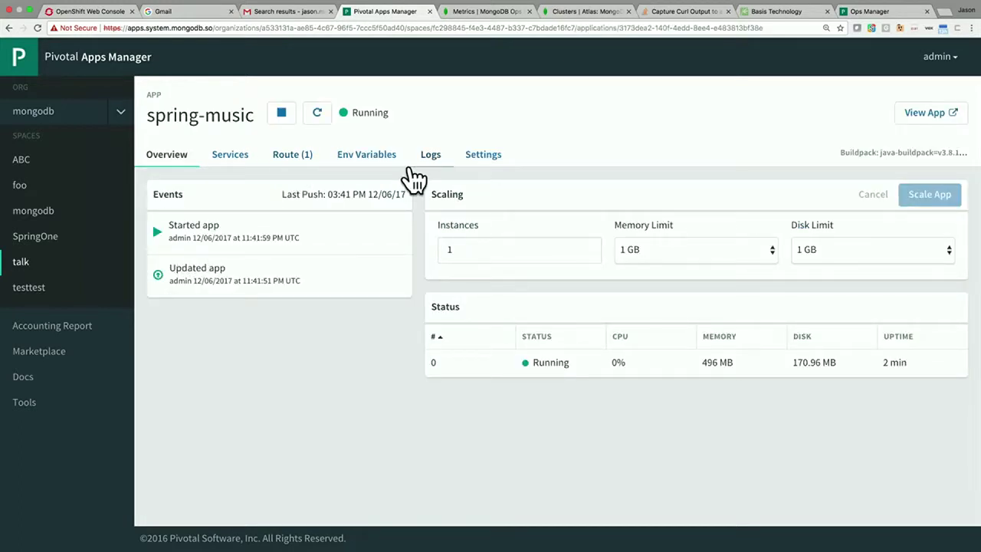
Bind the demoreplset service instance to the spring-music app
click(228, 156)
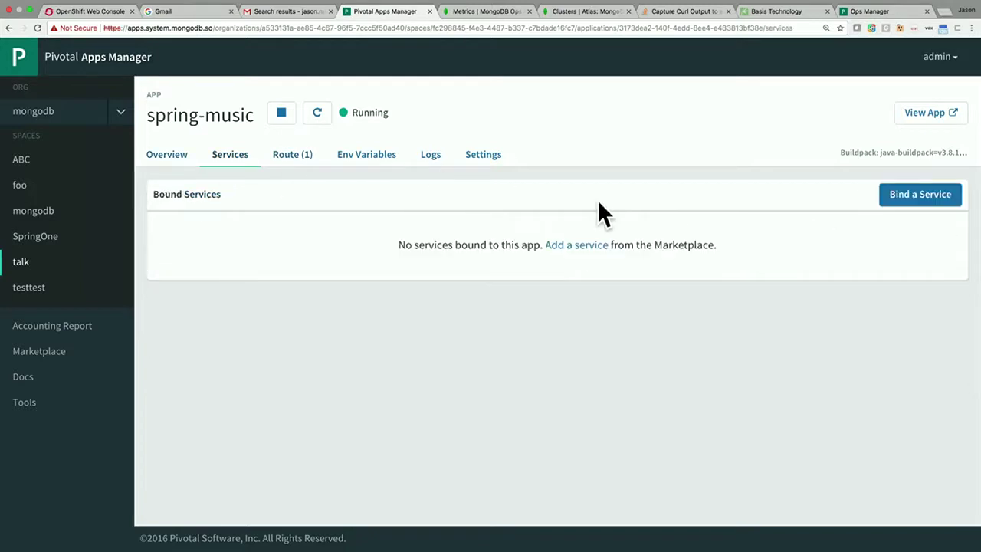
click(936, 205)
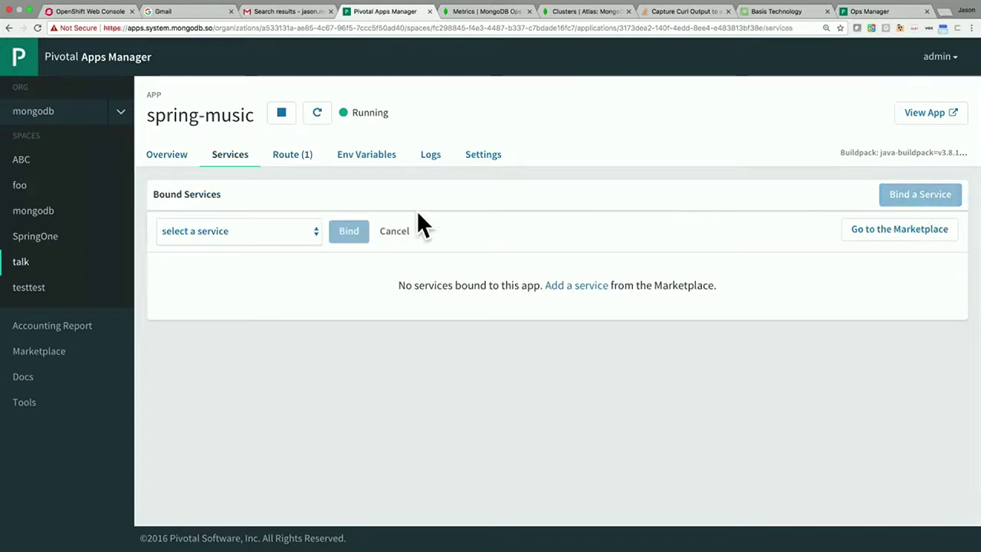
click(235, 230)
click(233, 261)
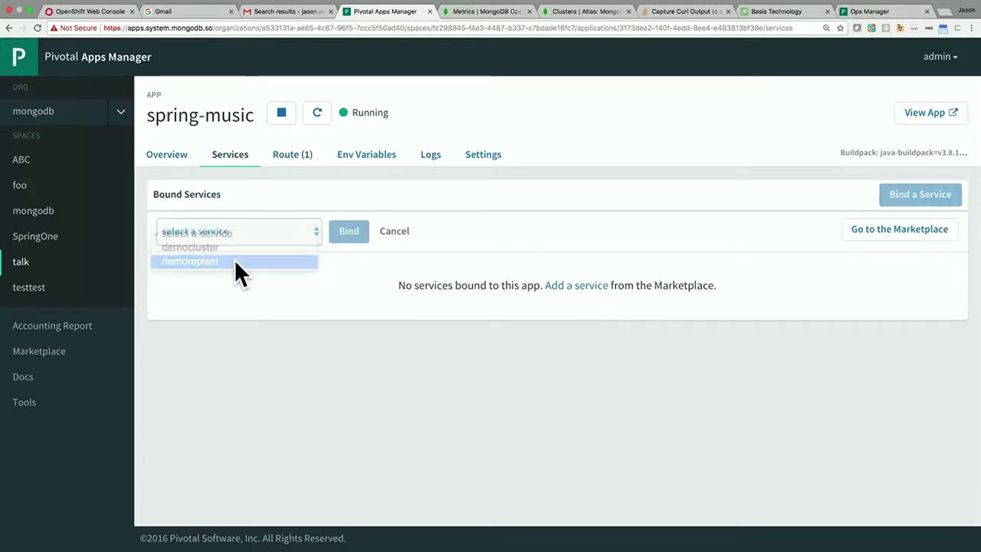
click(343, 236)
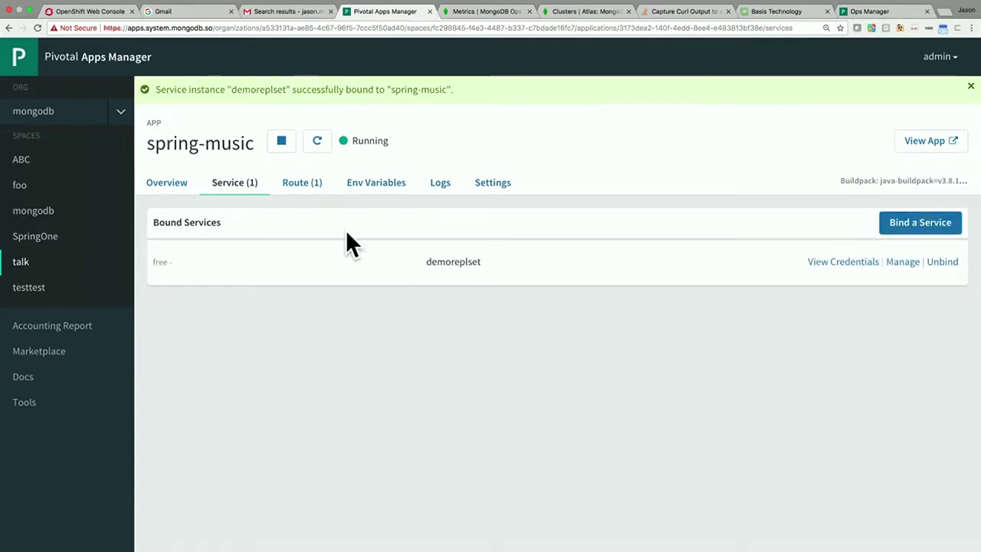
Restart the spring-music app from its overview and confirm the restart
click(170, 181)
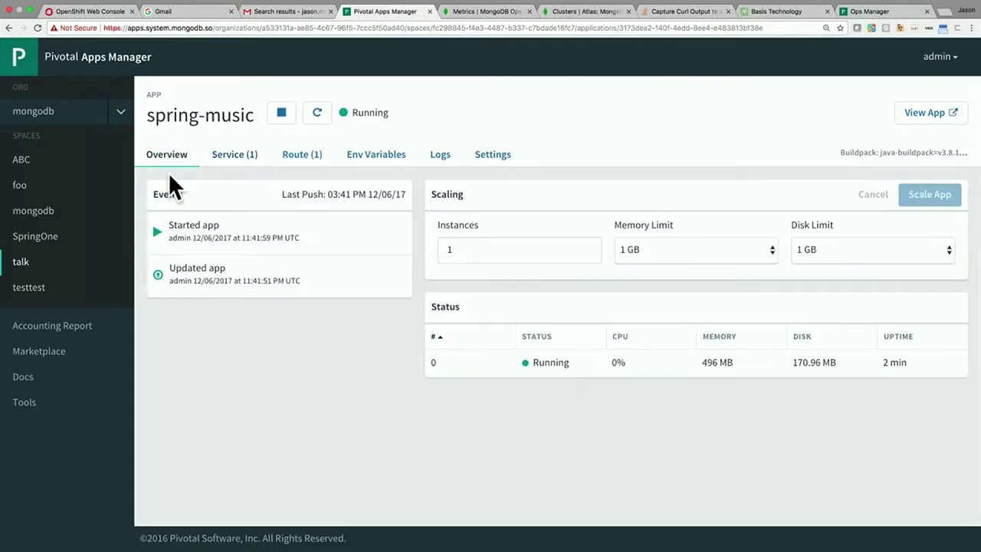
click(319, 116)
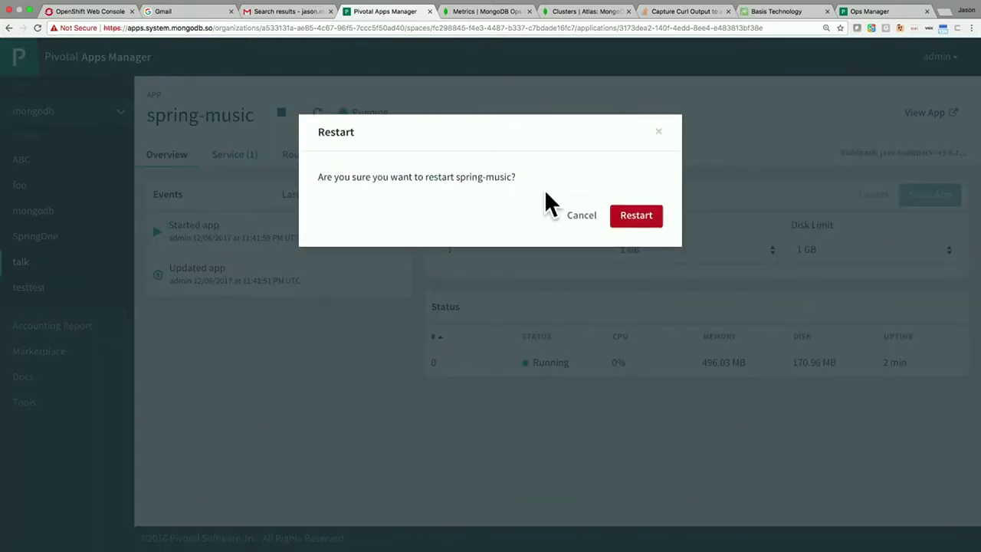
click(633, 217)
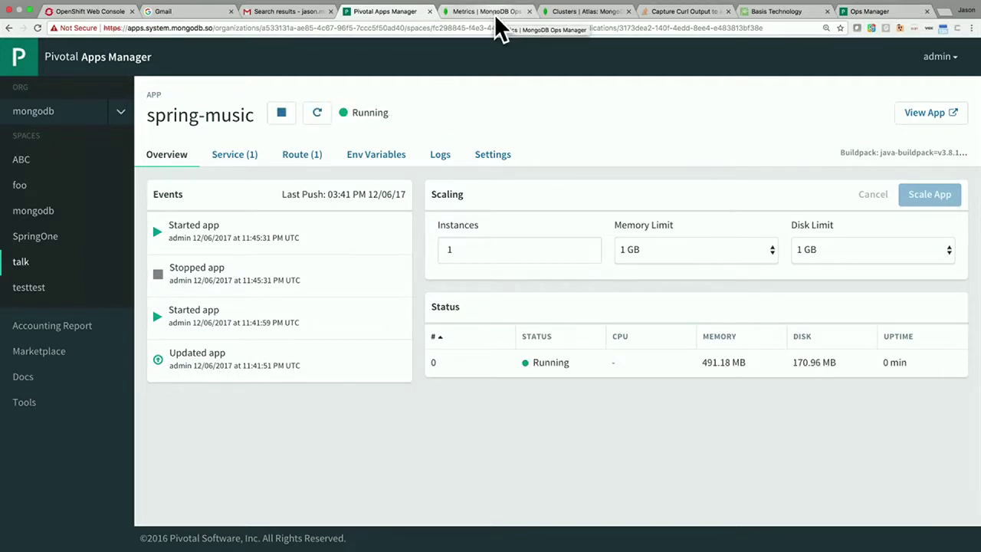
Open spring-music's mapped route, proceed past the browser's privacy warning and look through the Albums page
click(231, 154)
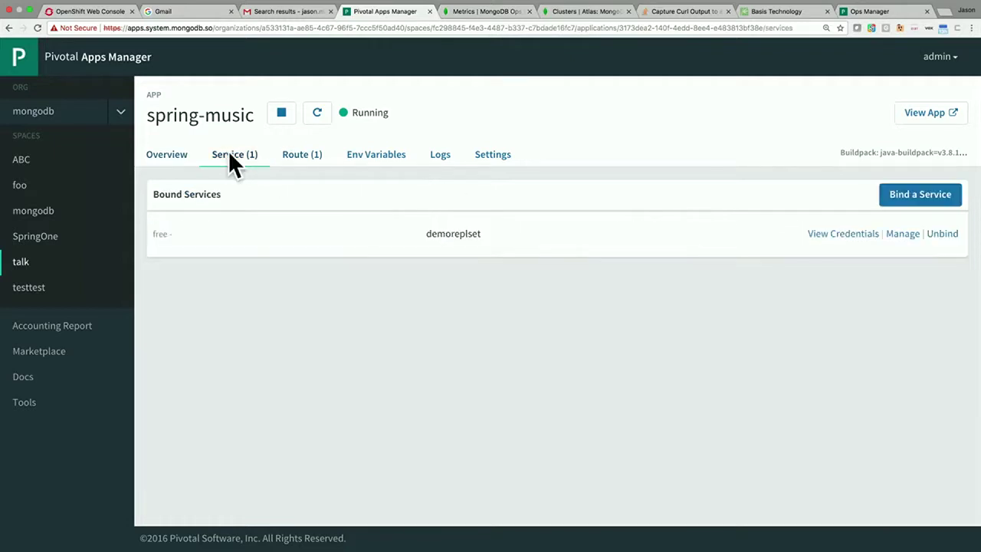
click(301, 154)
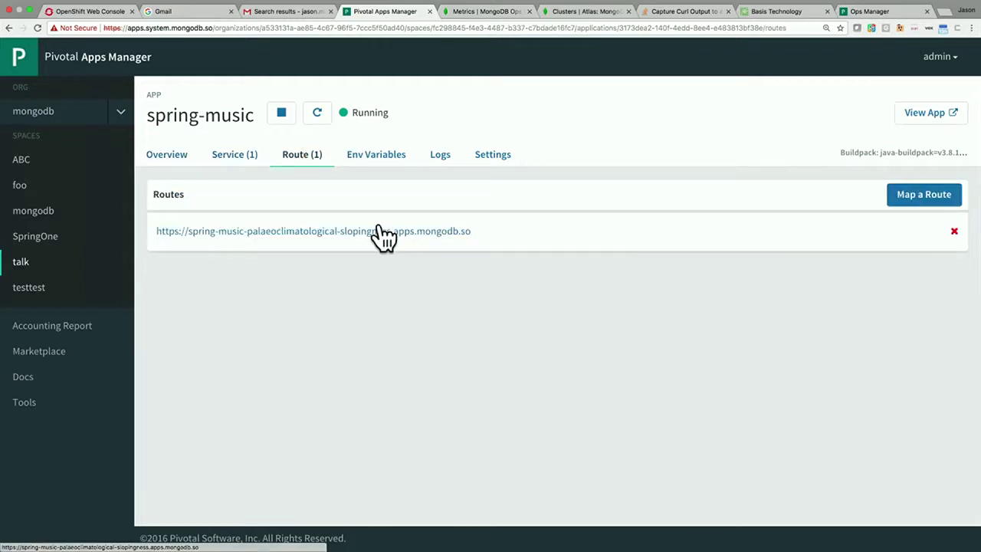
click(377, 229)
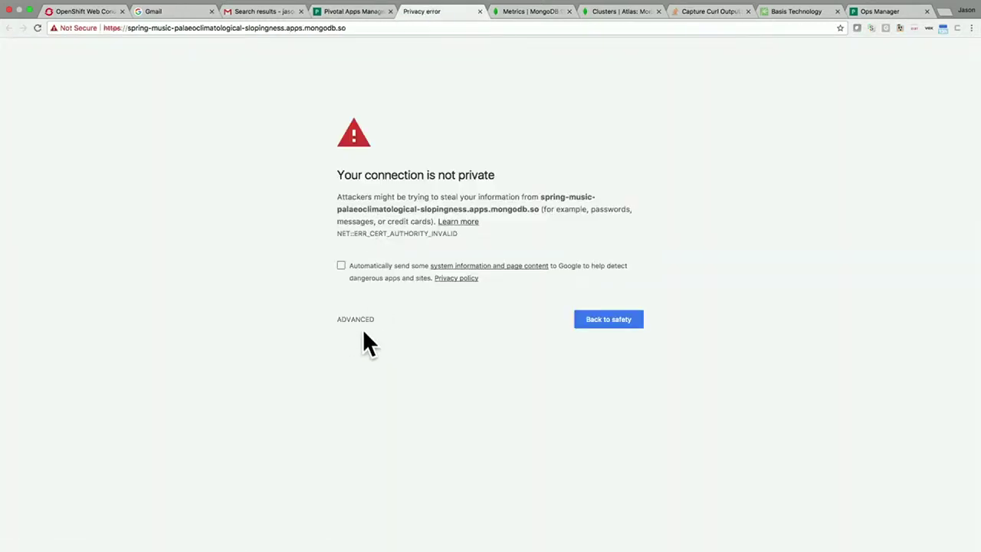
click(358, 321)
click(364, 411)
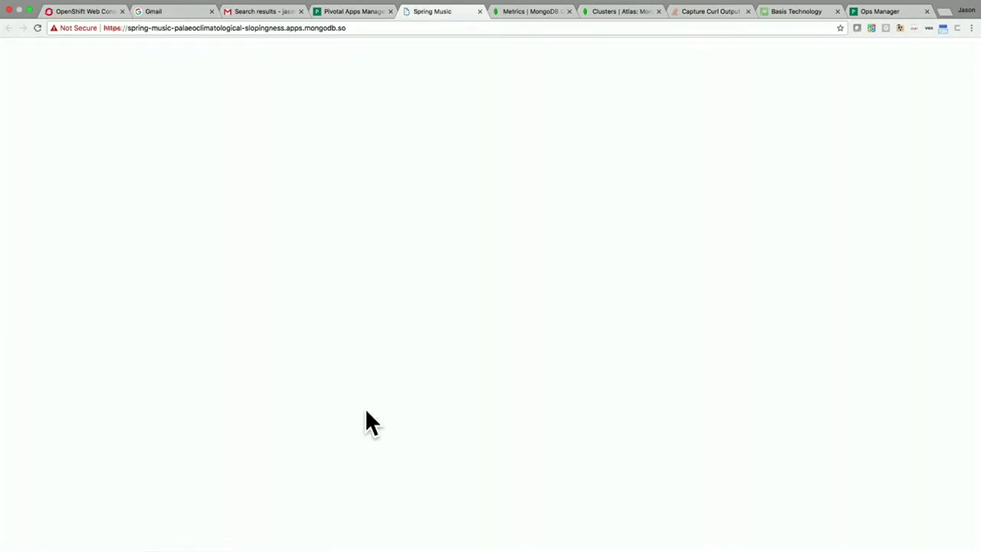
scroll(366, 420, down, 5)
scroll(368, 422, up, 5)
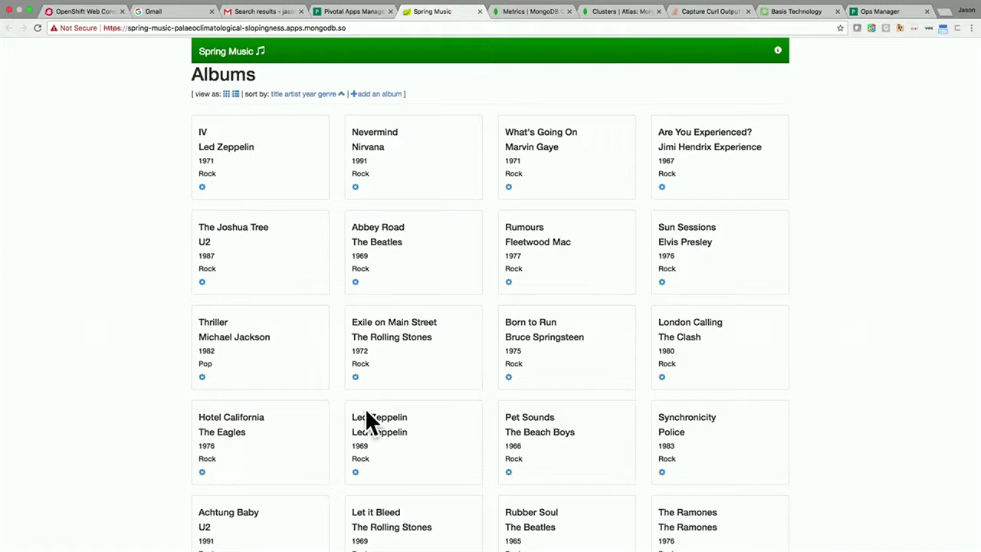
Switch to MongoDB Ops Manager and browse the documents of the album collection in pcf_repl's Data Explorer
click(522, 26)
click(524, 11)
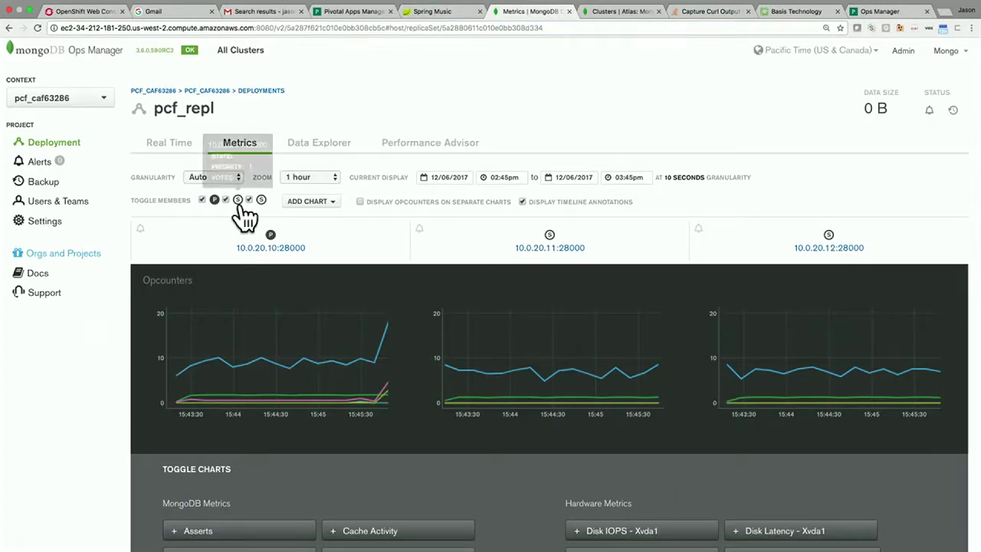
click(328, 142)
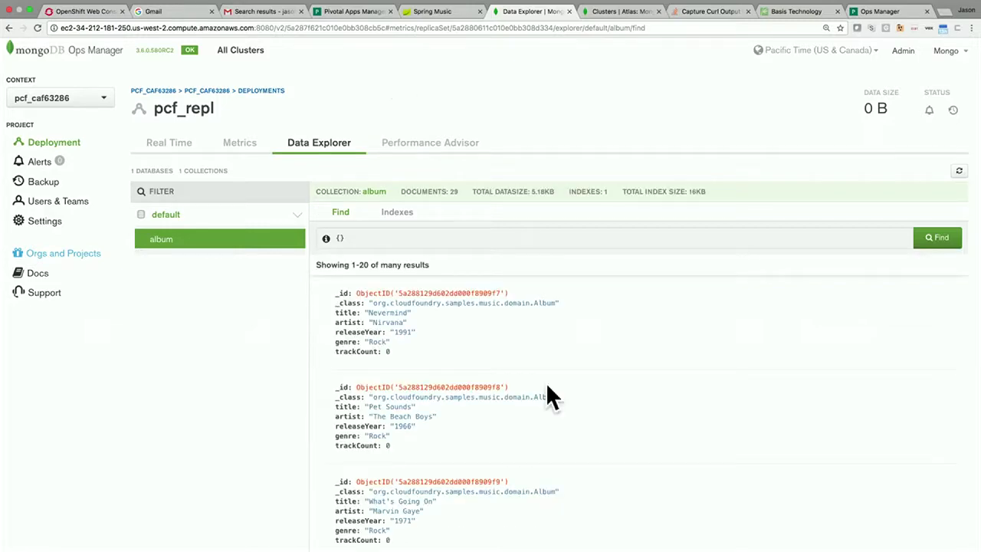
scroll(547, 391, down, 10)
scroll(547, 391, up, 15)
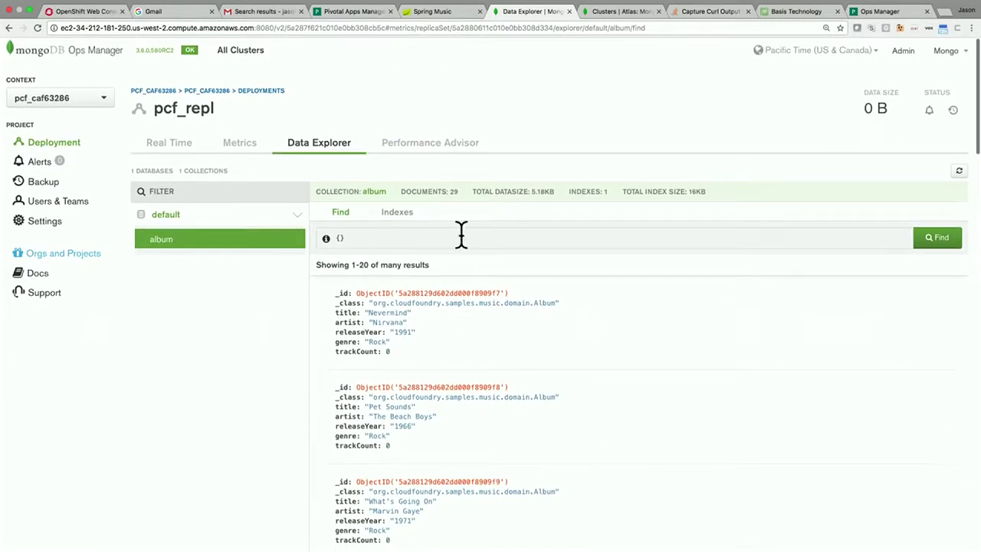
Switch to Spring Music and add an album with title foo, artist foo, release year 2000 and genre foo
click(429, 14)
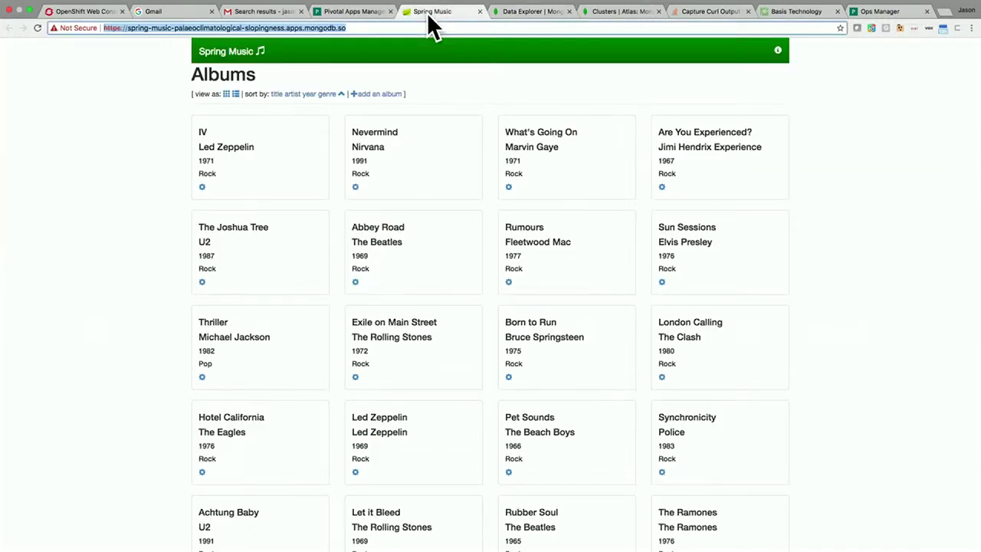
click(377, 94)
click(374, 130)
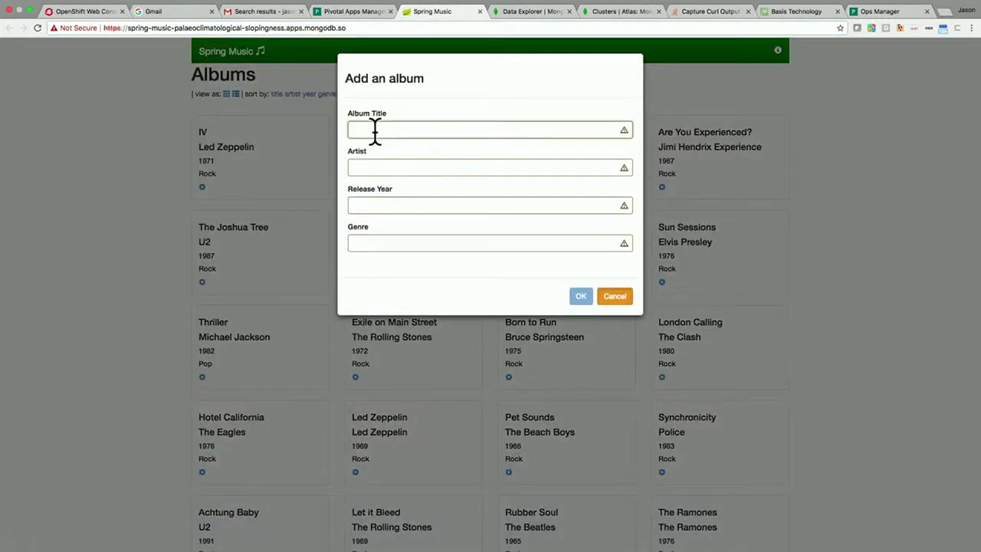
text(foo)
key(Tab)
text(foo)
key(Tab)
text(2000)
key(Tab)
text(foo)
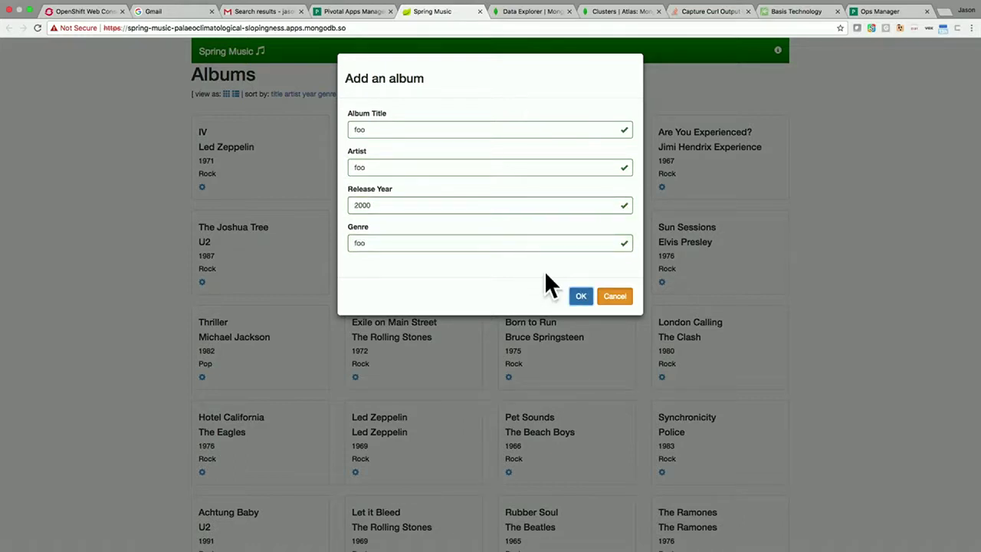
click(580, 297)
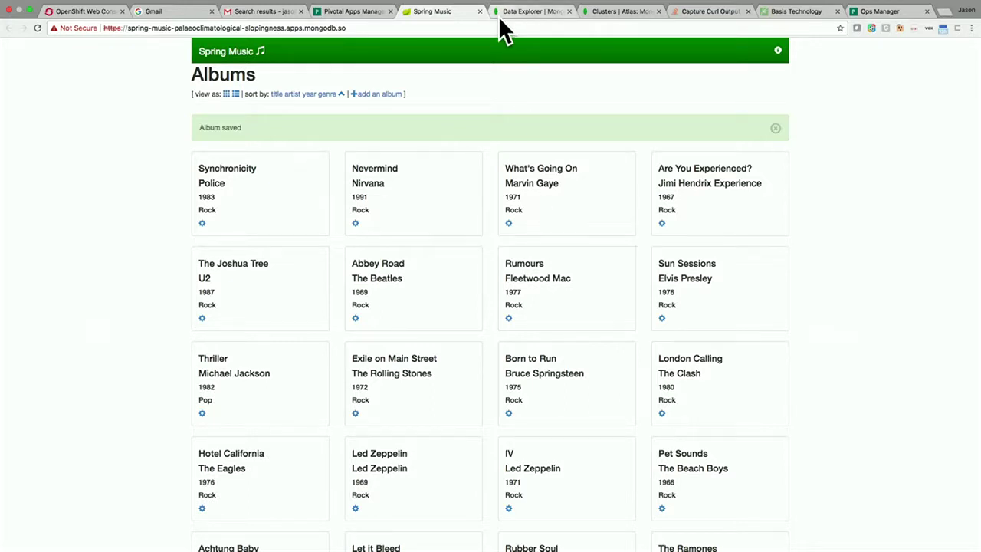
Switch to the Ops Manager Data Explorer and query the album collection with the filter { "title" : "foo" }
click(501, 12)
drag(352, 238, 335, 238)
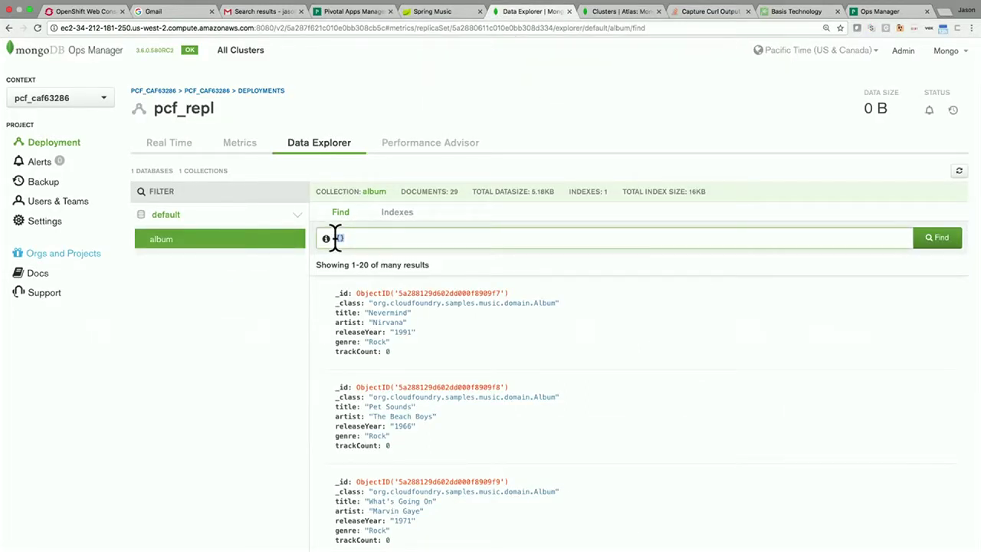
key(super+plus)
key(super+plus)
key(super+plus)
key(super+plus)
key(super+plus)
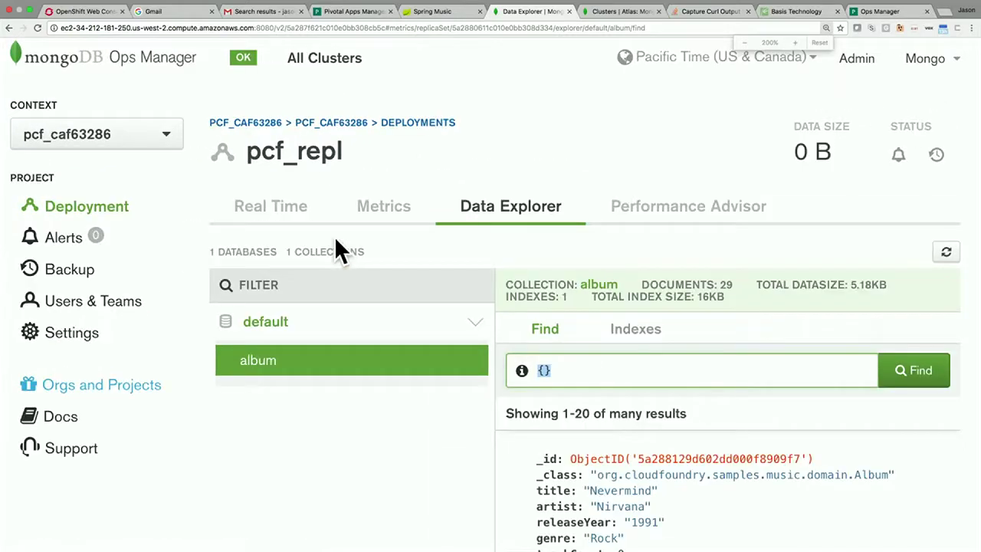
scroll(463, 260, down, 2)
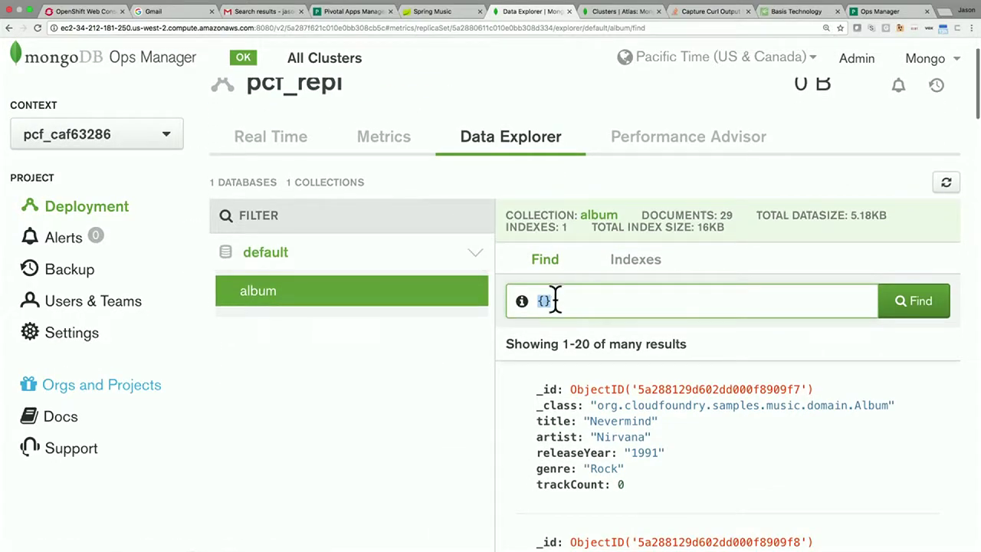
key(BackSpace)
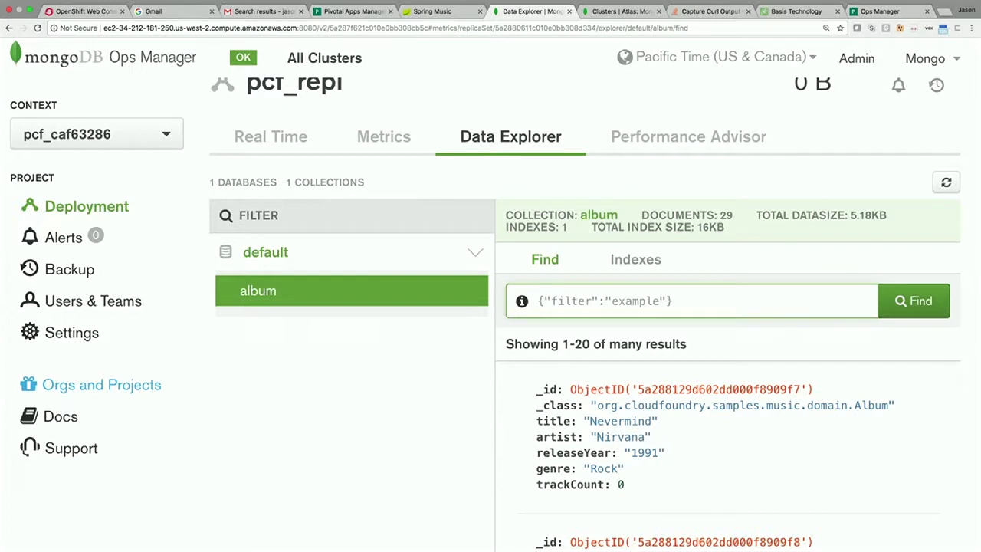
text({)
text("titile)
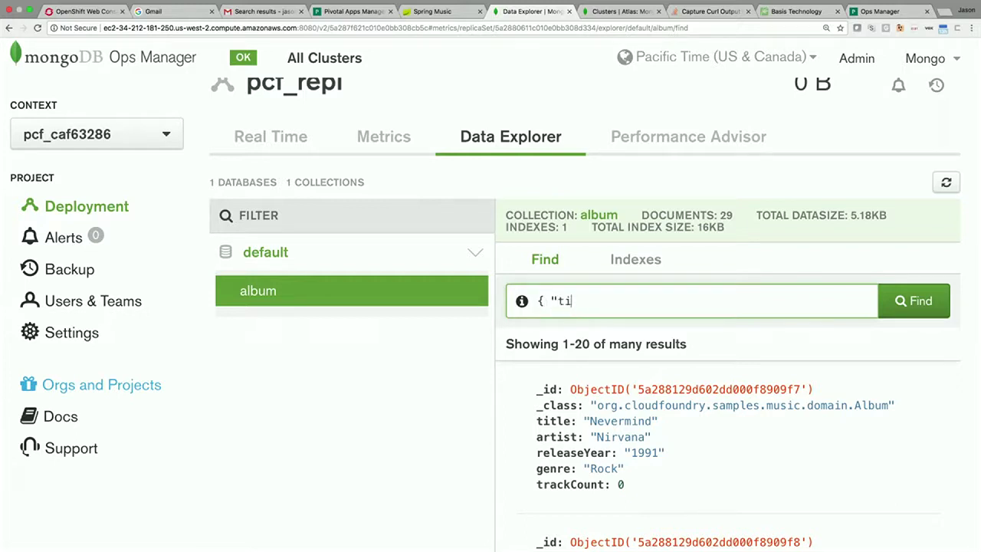
key(BackSpace)
key(BackSpace)
text(le" : "foo" })
click(906, 312)
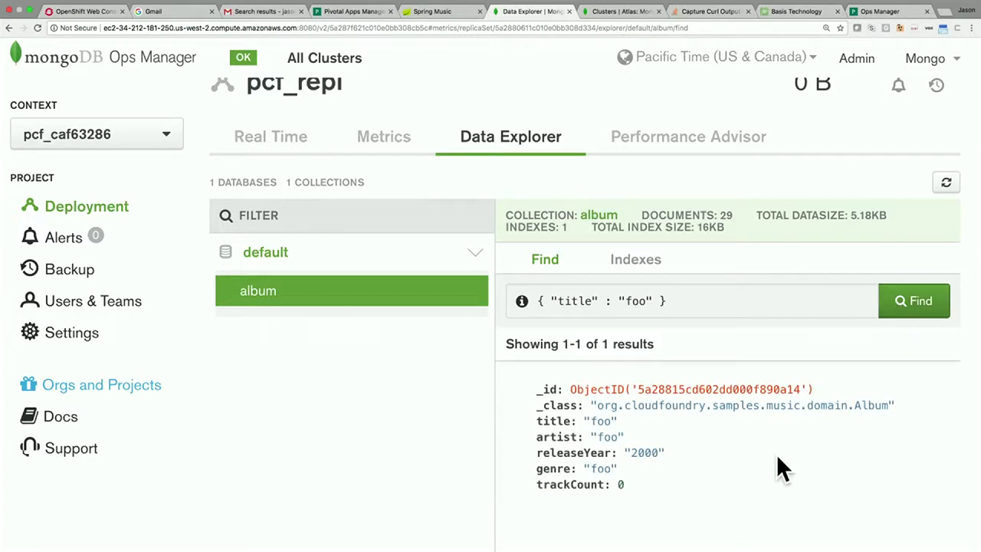
Switch to the slide presentation and advance from the Demo slide to the MongoDB Enterprise Server on Pivotal Cloud Foundry slide
click(433, 11)
click(522, 14)
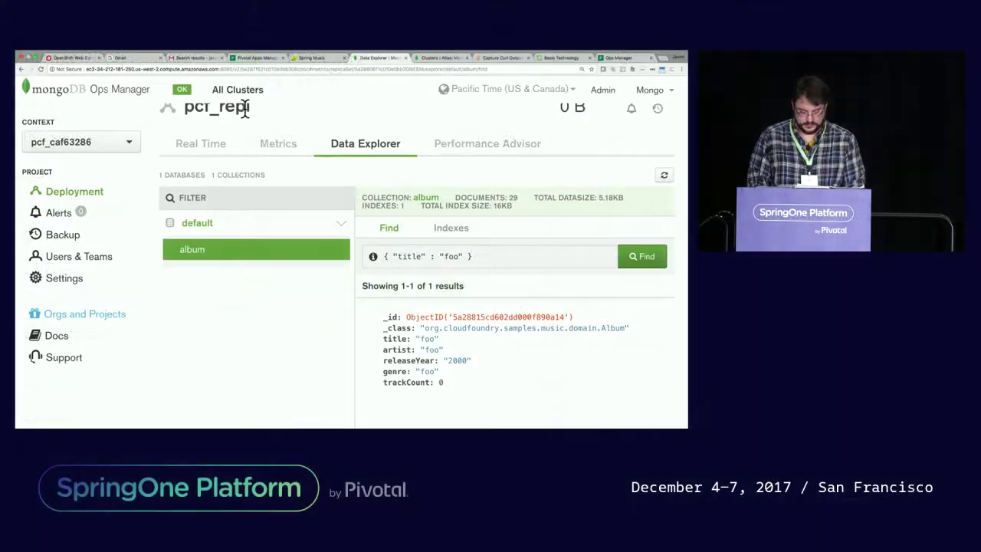
key(super+Tab)
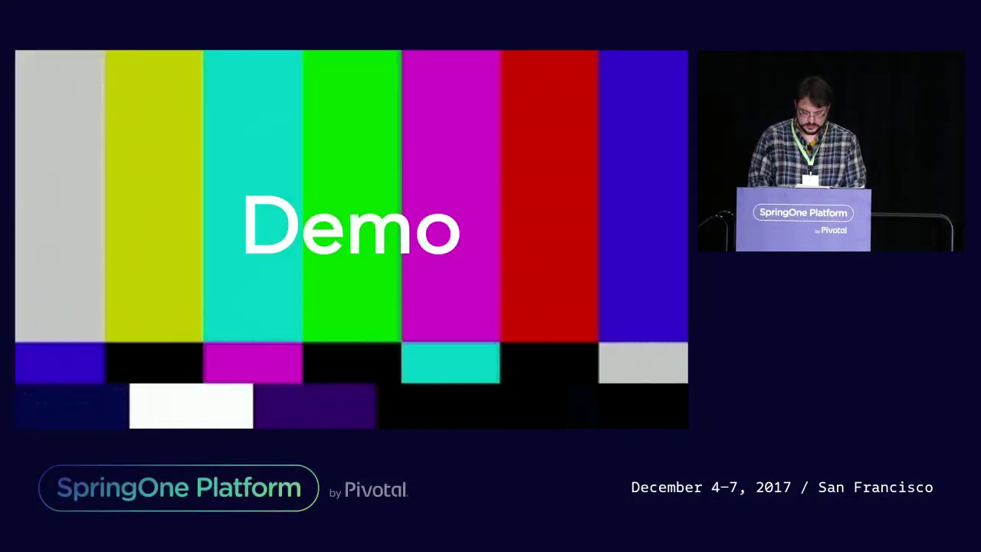
key(Right)
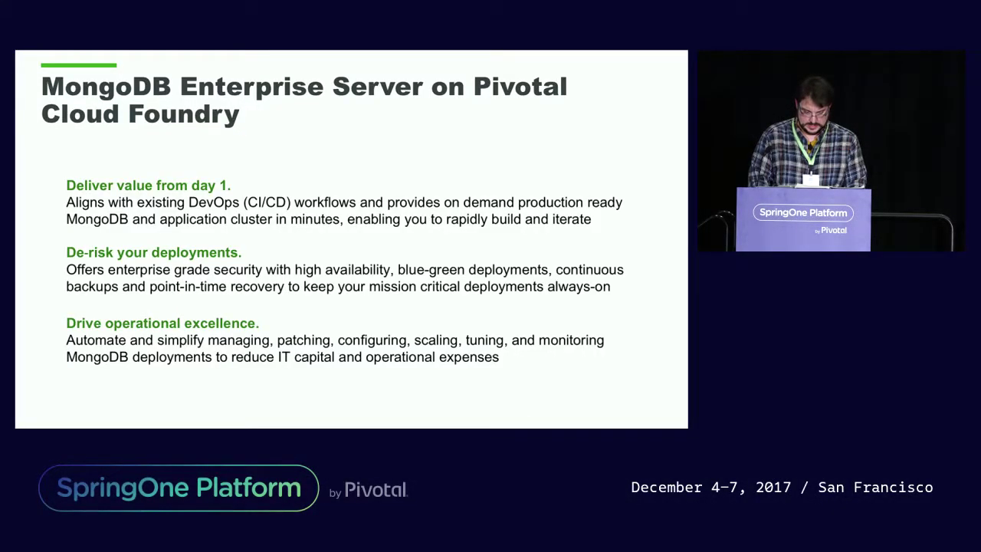